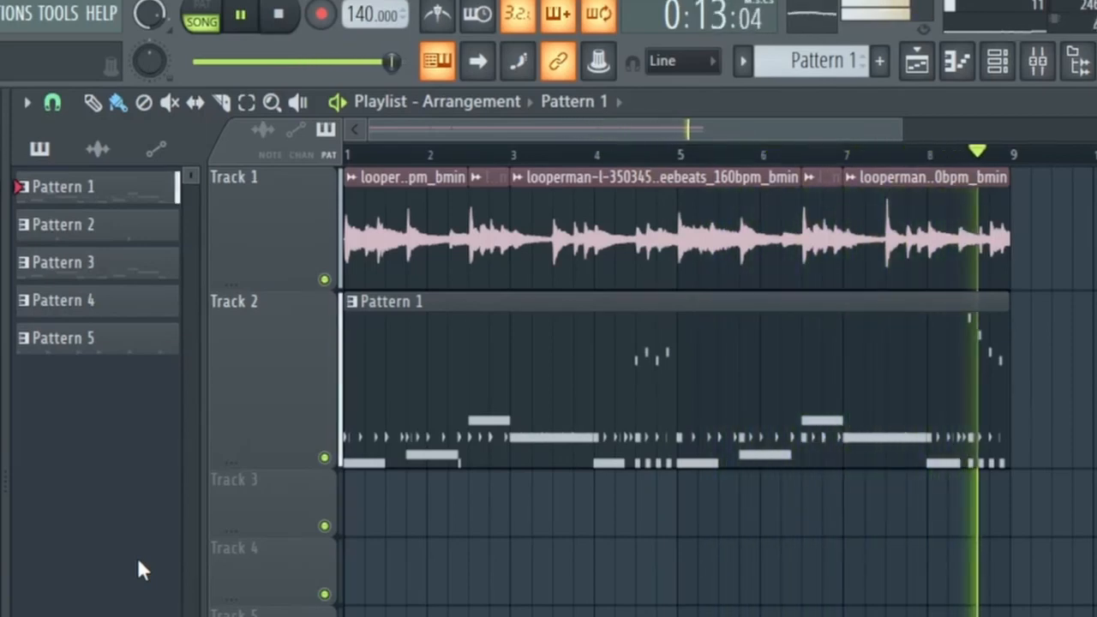
Listen to the looperman sample on Track 1 alone, with the Pattern 1 drums on Track 2 muted
key(space)
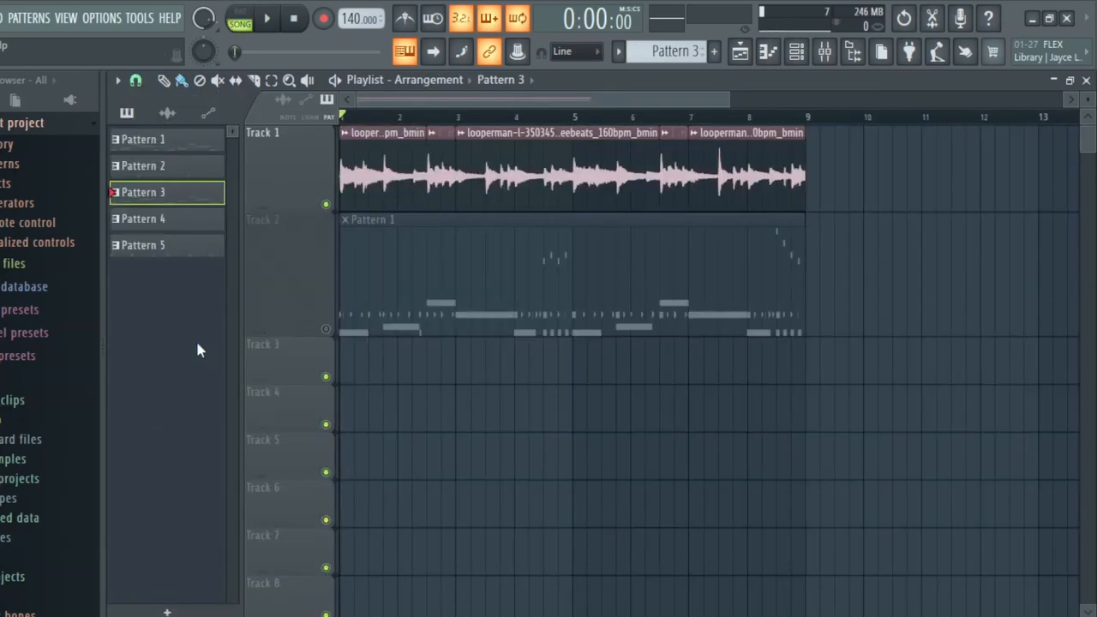
key(space)
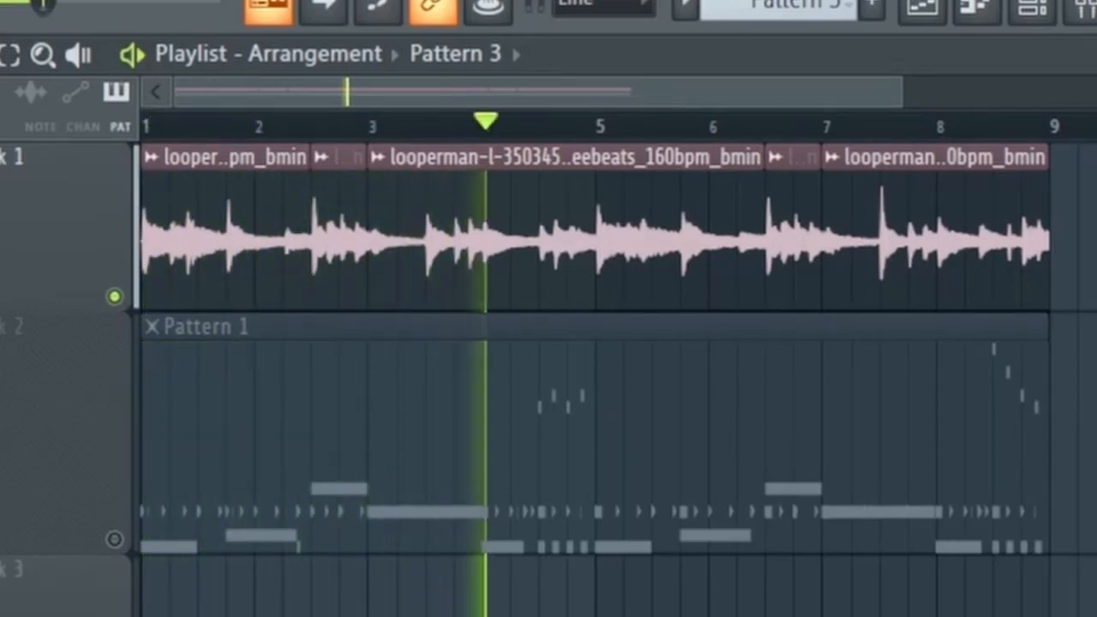
key(space)
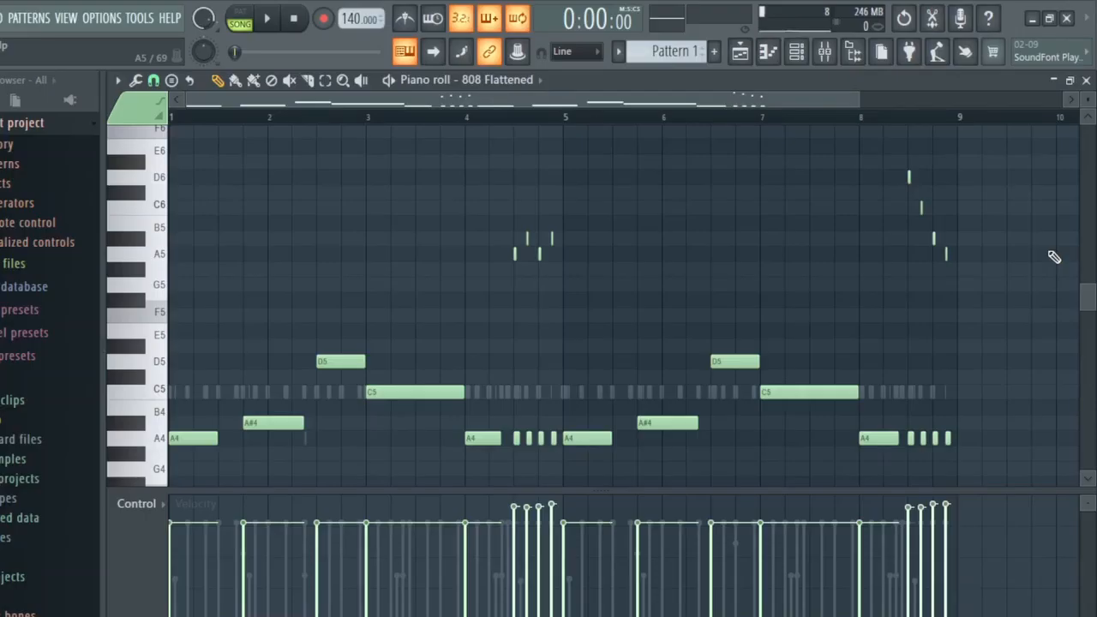
Play through the 808 Flattened notes and examine the short A4 hits and slide notes in bar 4
key(space)
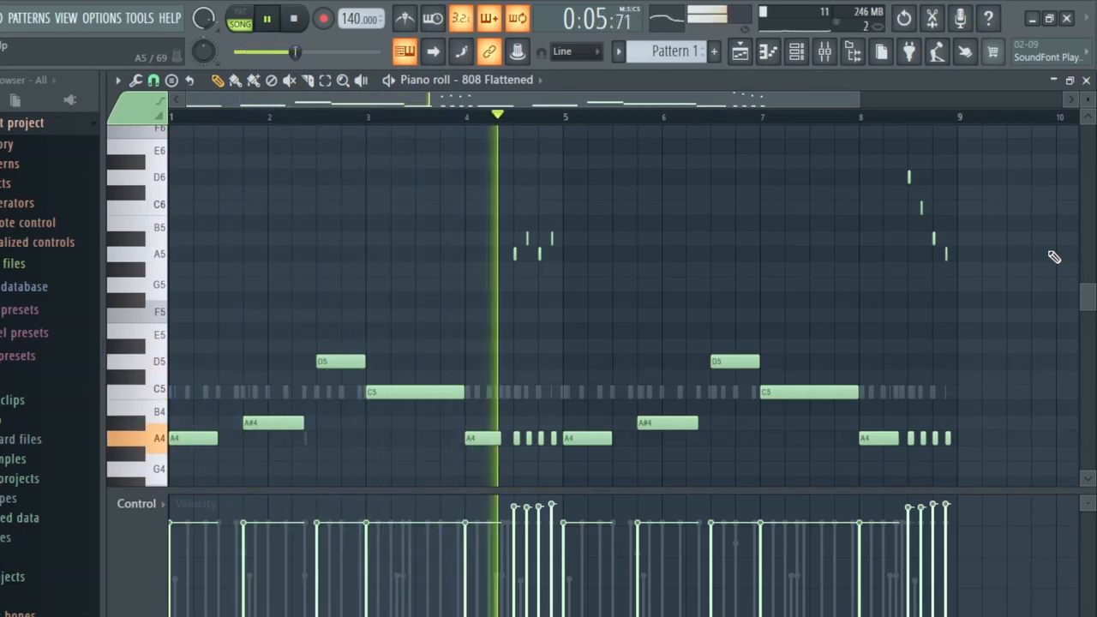
key(space)
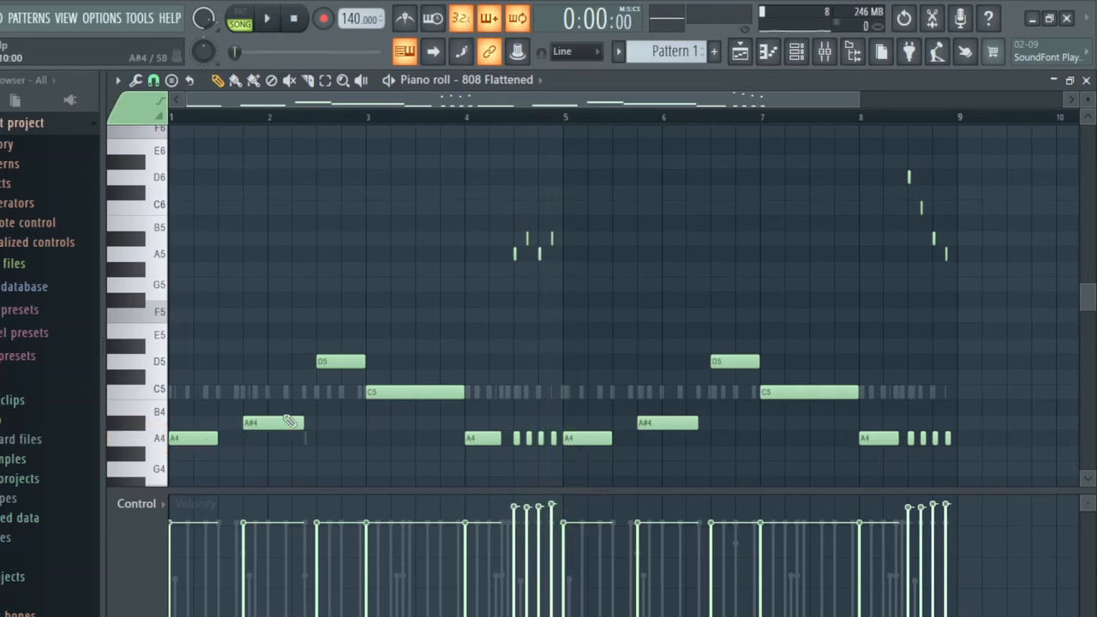
scroll(516, 446, up, 4)
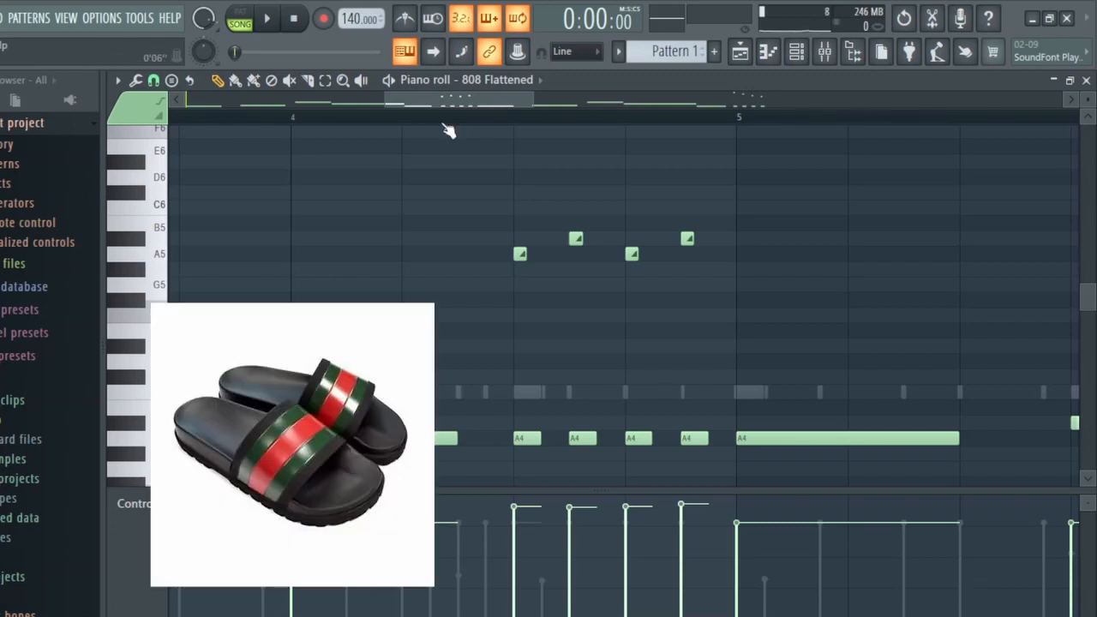
key(space)
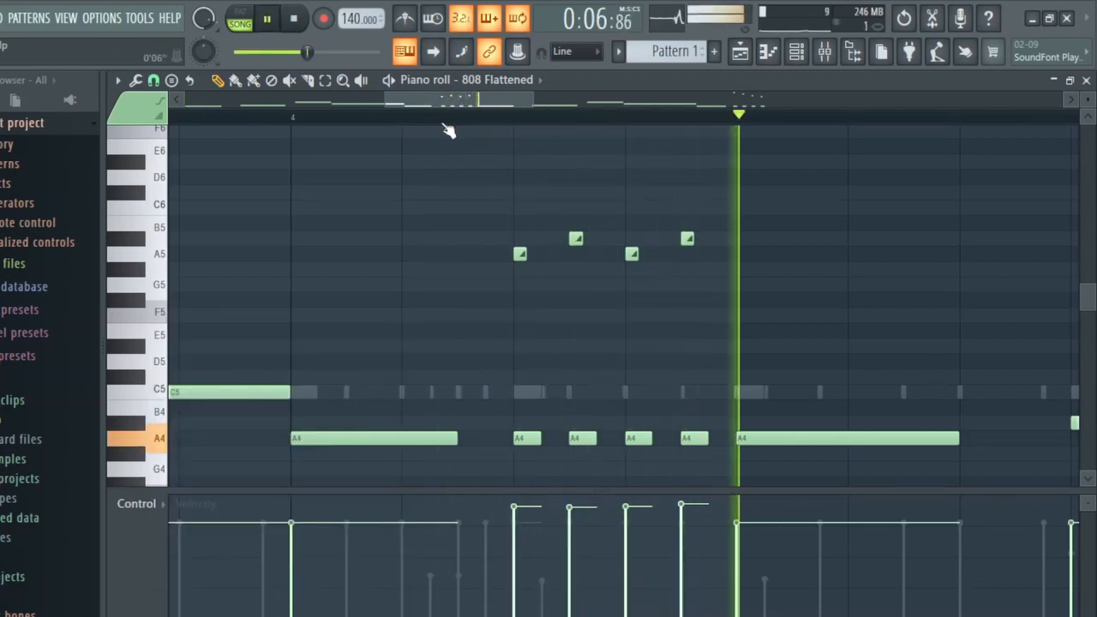
key(space)
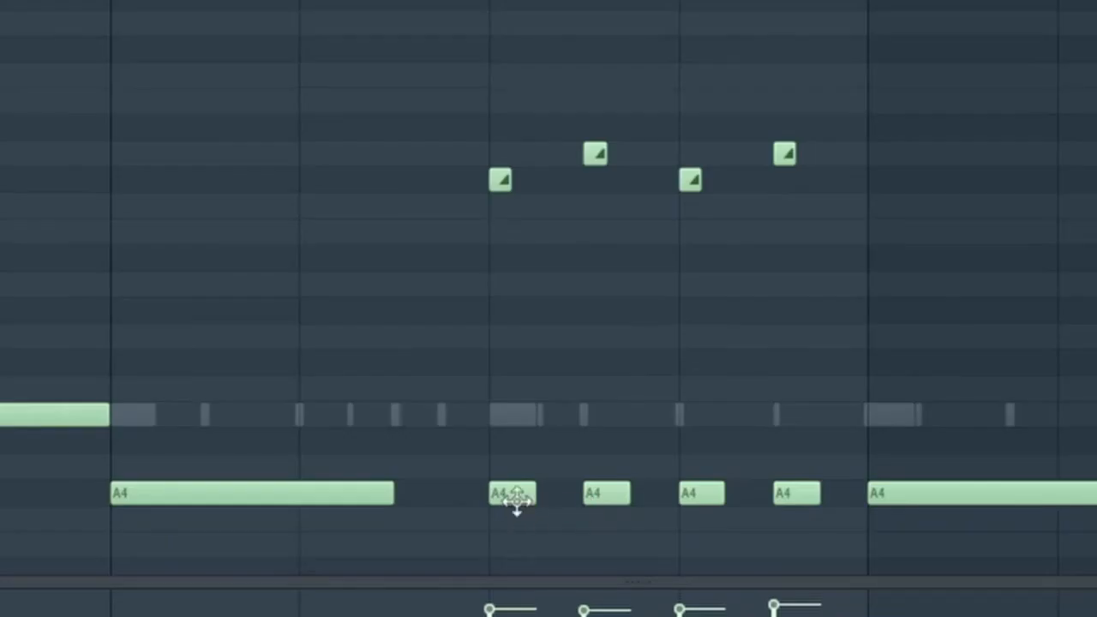
Inspect the first short A4 note in the second half of bar 4 and turn on the slide option in its note properties
scroll(574, 492, up, 2)
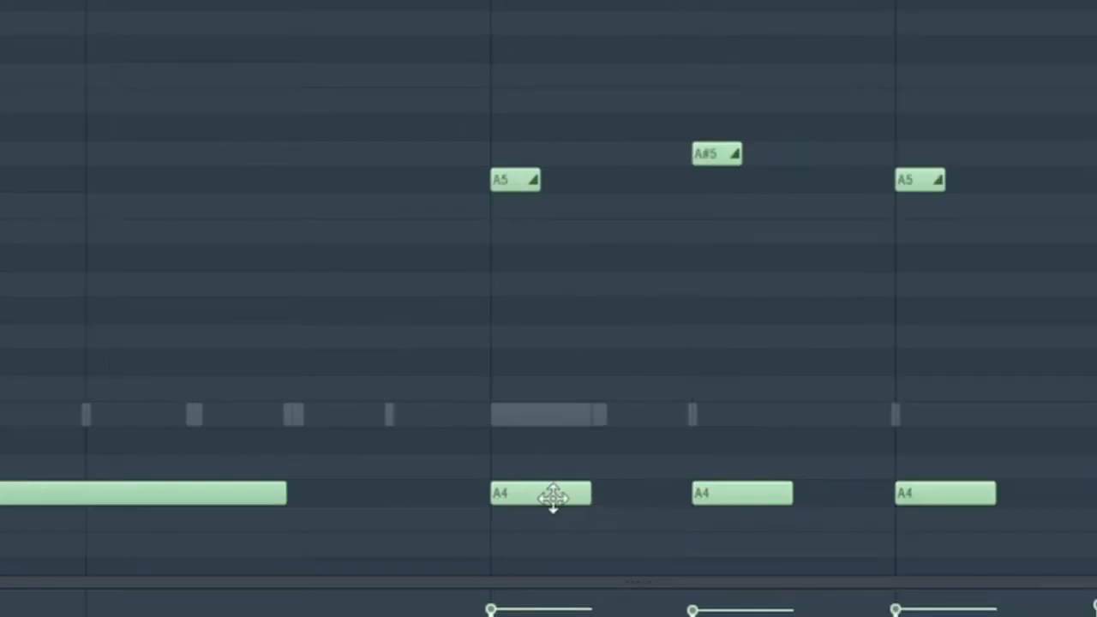
double_click(552, 495)
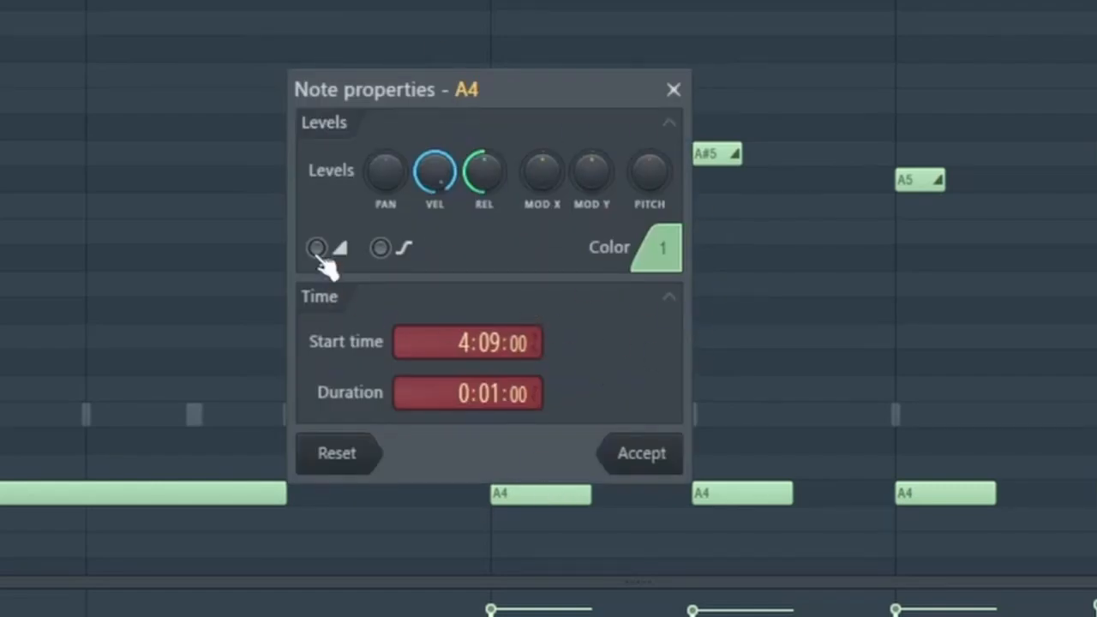
key(Escape)
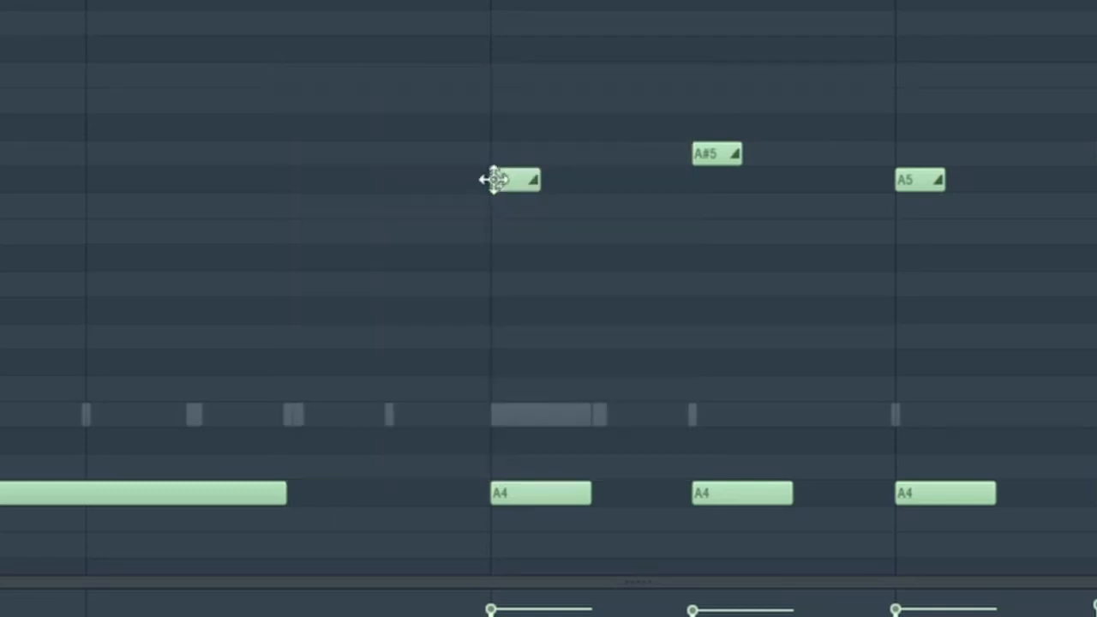
double_click(509, 181)
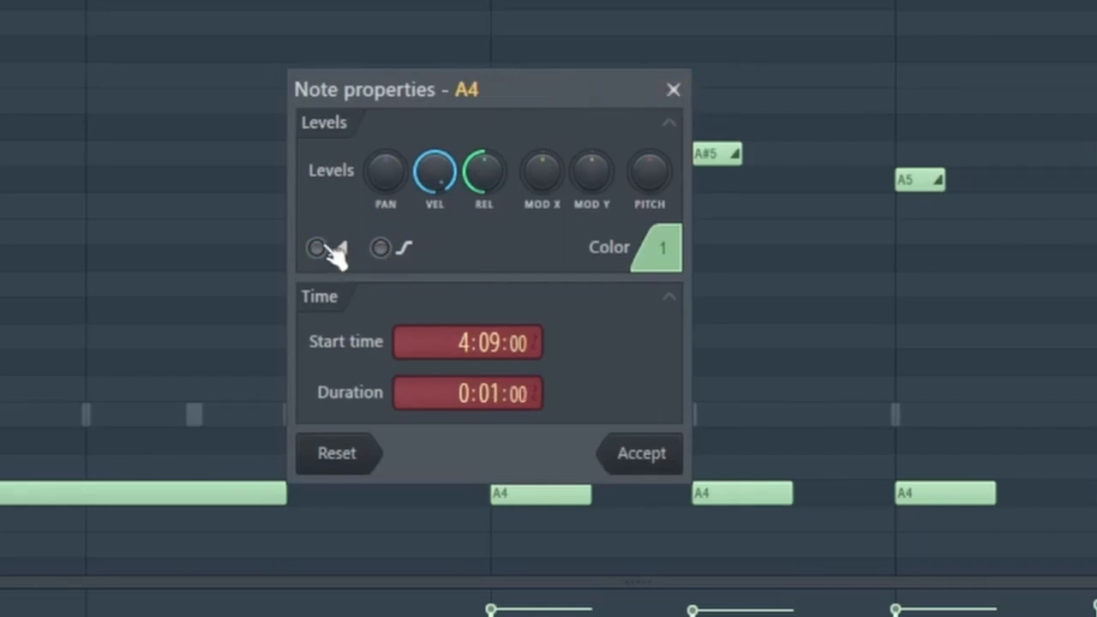
click(316, 247)
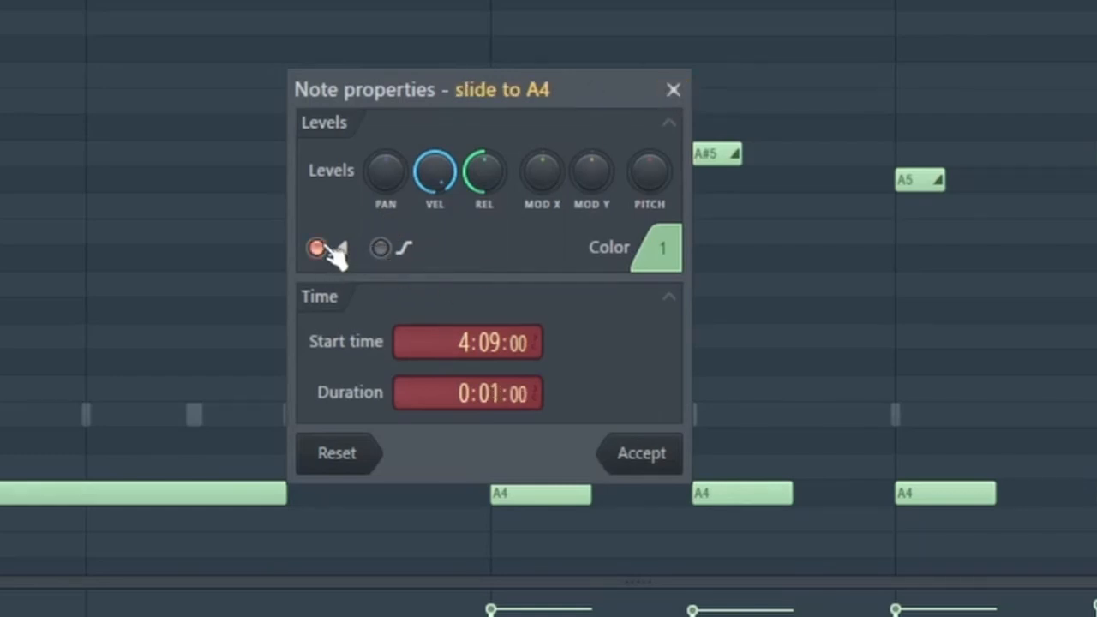
click(654, 455)
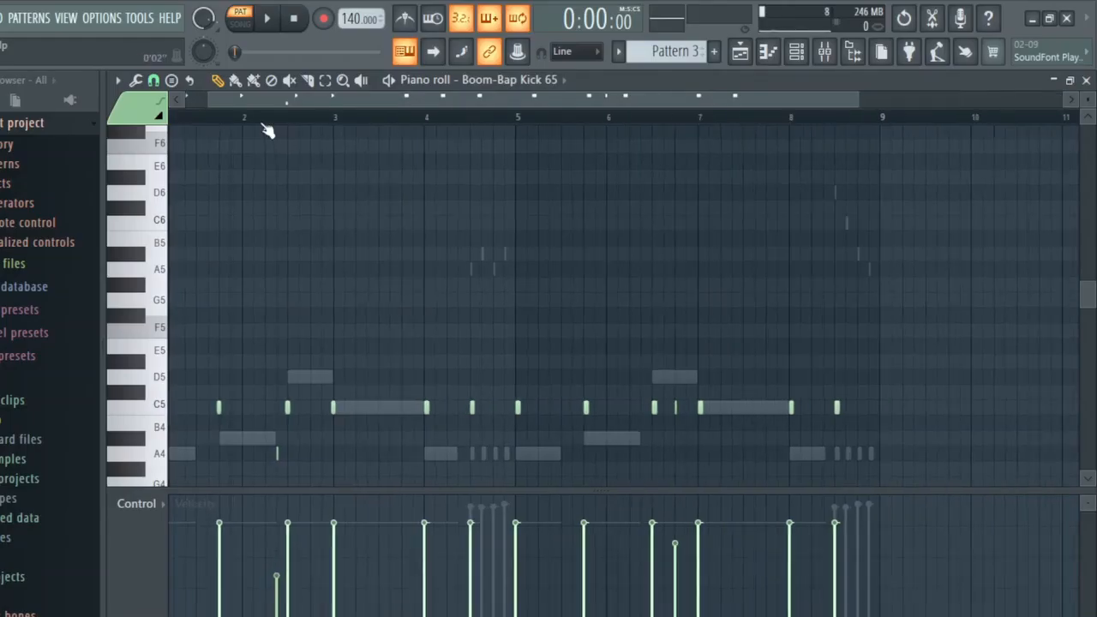
Listen to Pattern 3's Boom-Bap Kick 65 notes and to the full arrangement with the drums
scroll(257, 120, up, 2)
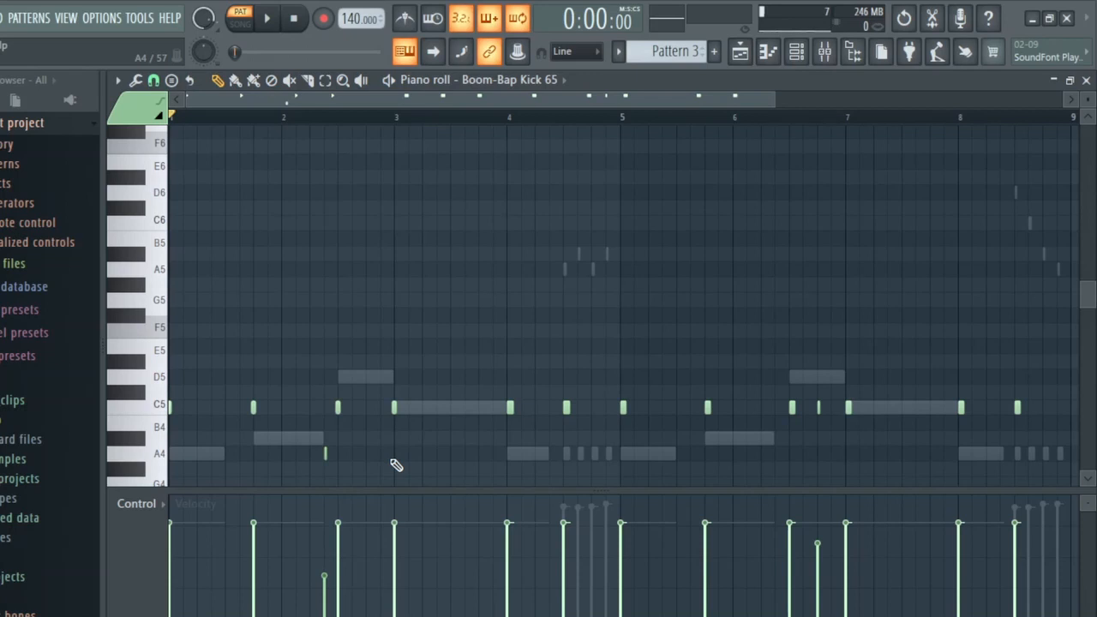
key(space)
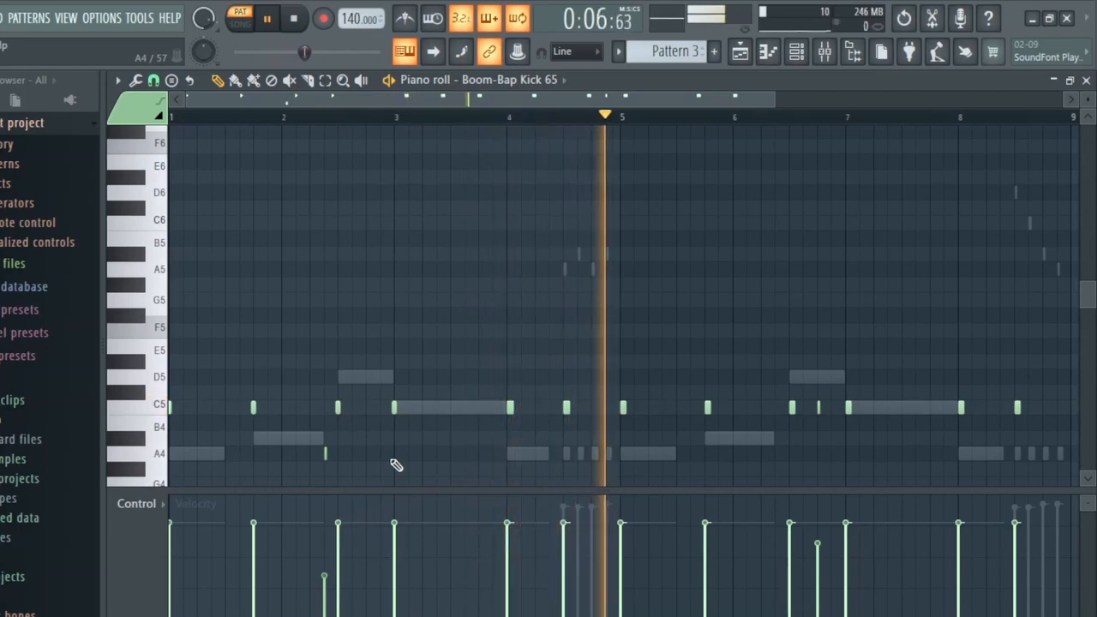
key(space)
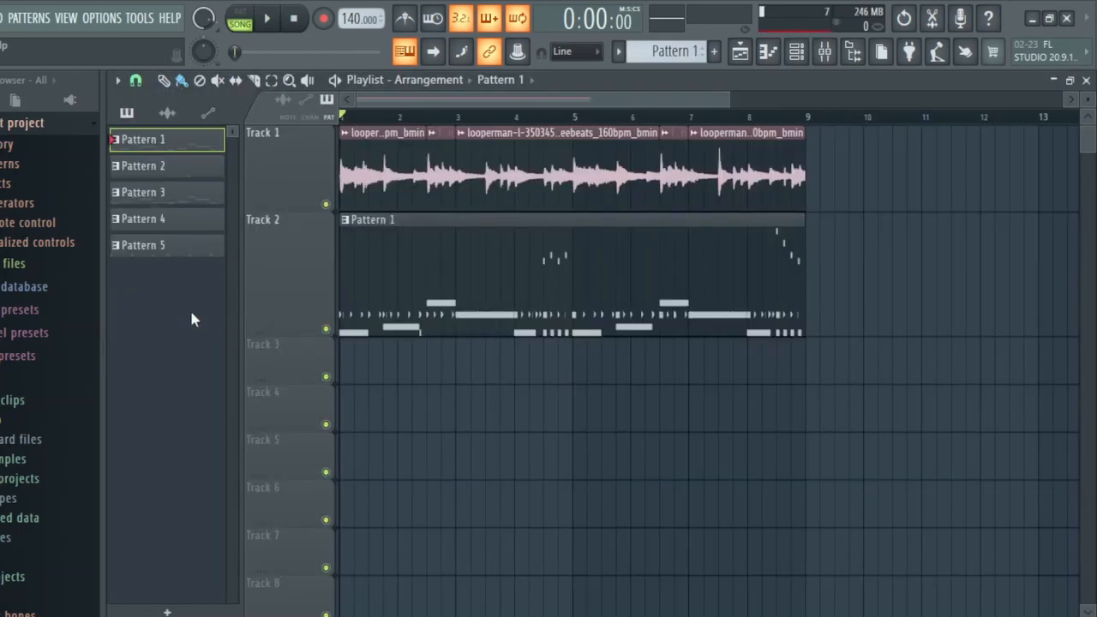
key(space)
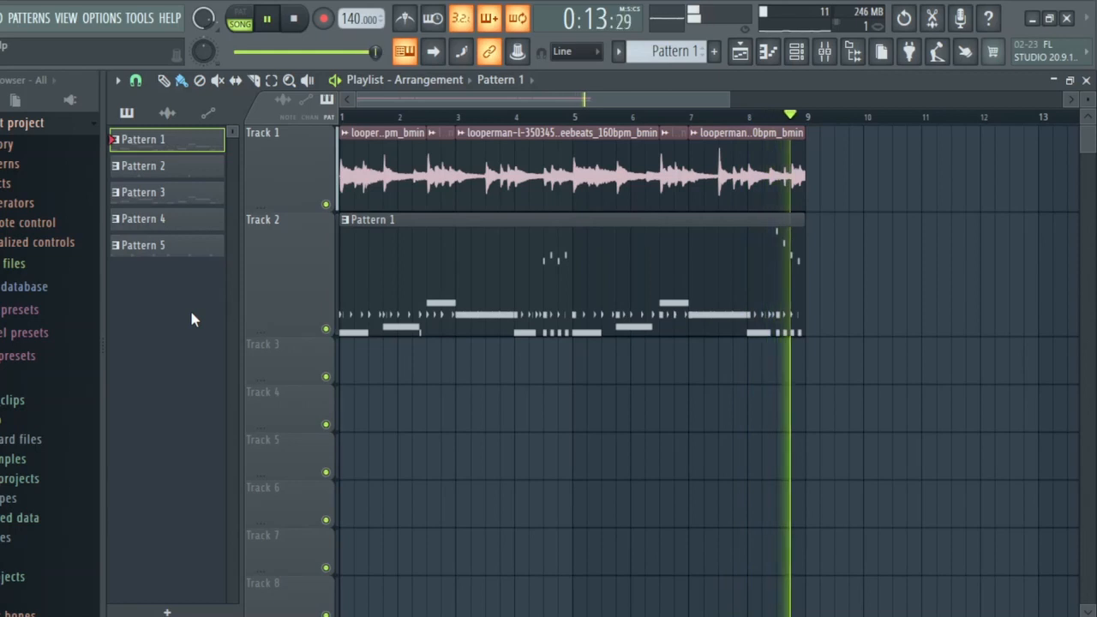
key(space)
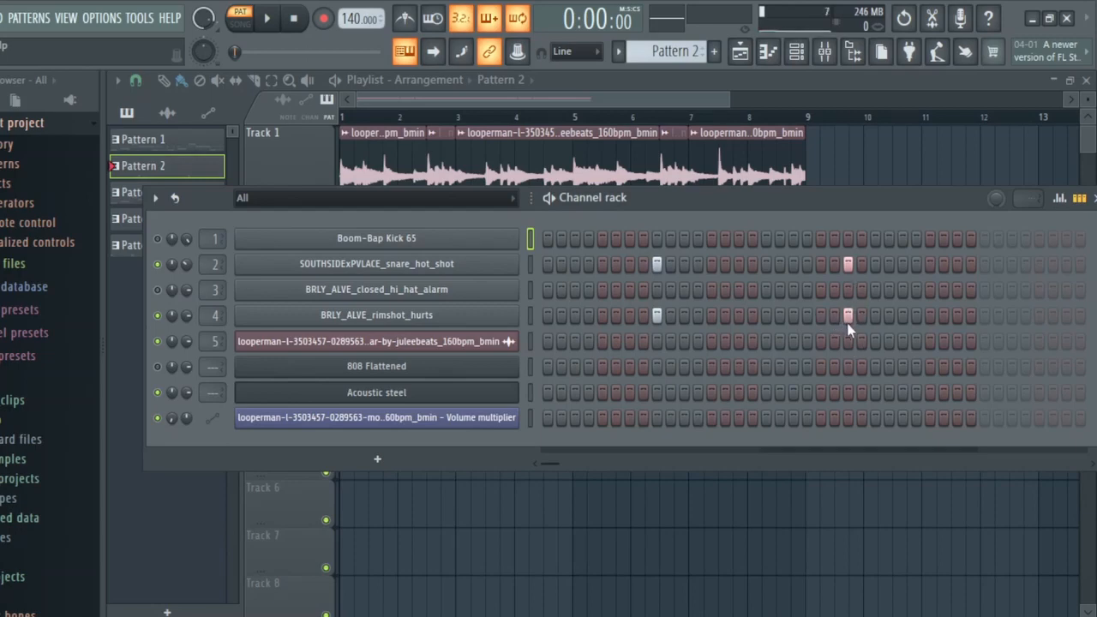
Play Pattern 2's snare and rimshot hits against the metronome
key(ctrl+m)
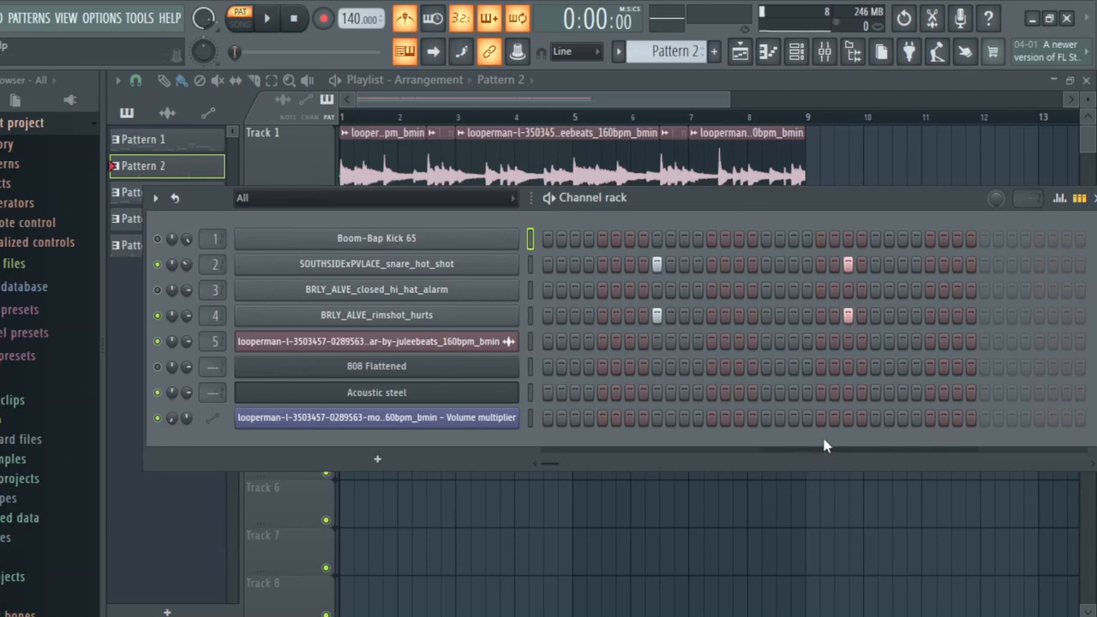
key(space)
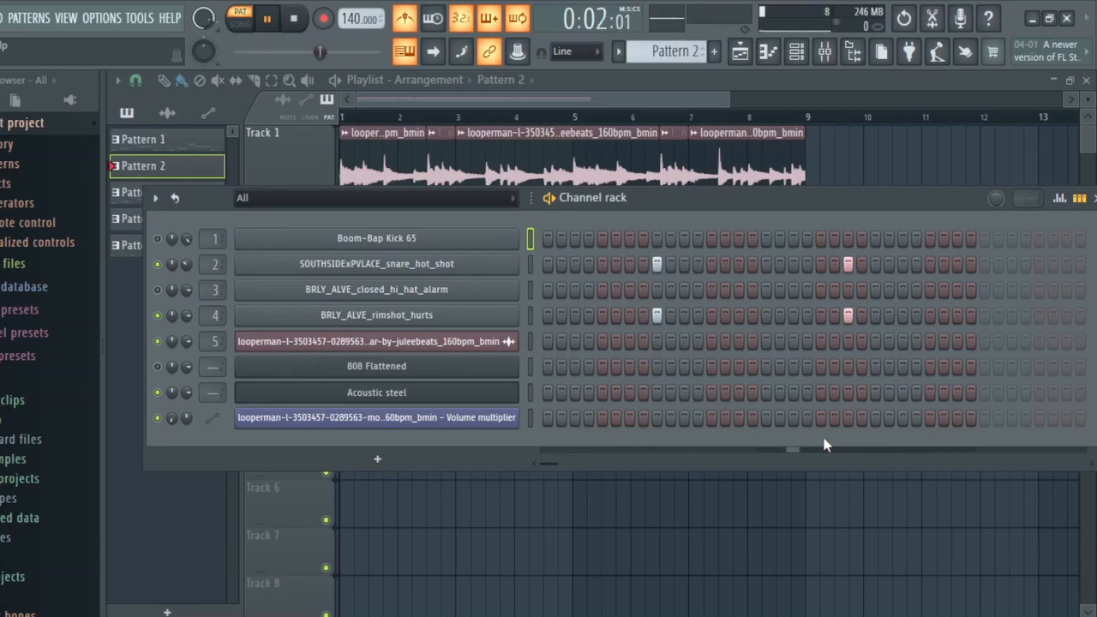
key(space)
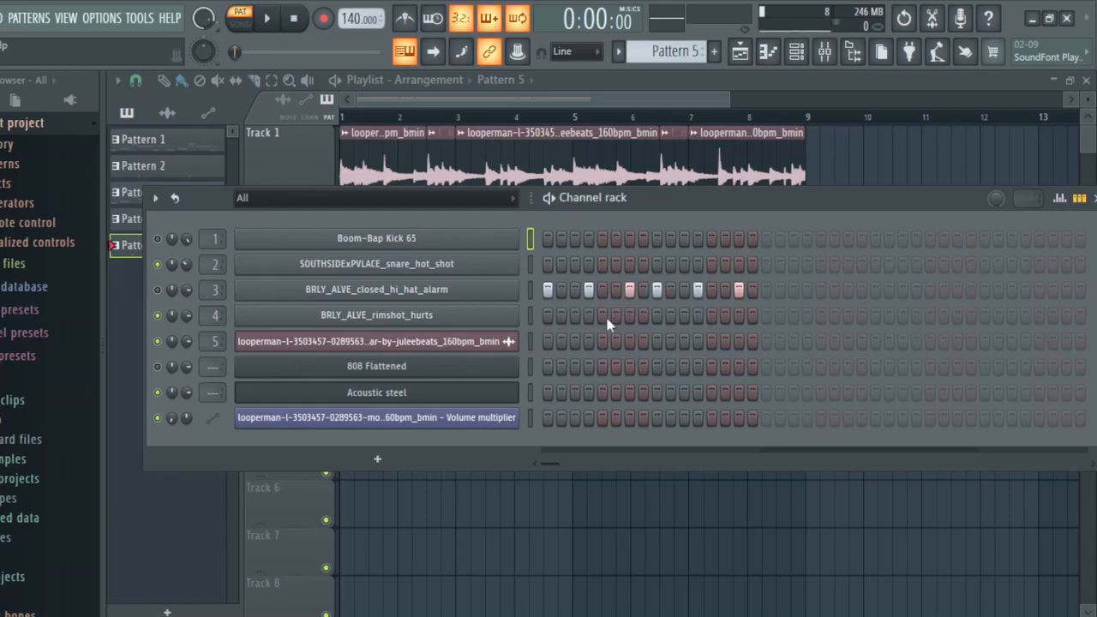
Add BRLY_ALVE_rimshot_hurts hits in Pattern 5 on steps 1, 4, 7, 9, 12 and 15 to match the closed hi-hat, and play the pattern
click(547, 315)
click(630, 315)
click(657, 316)
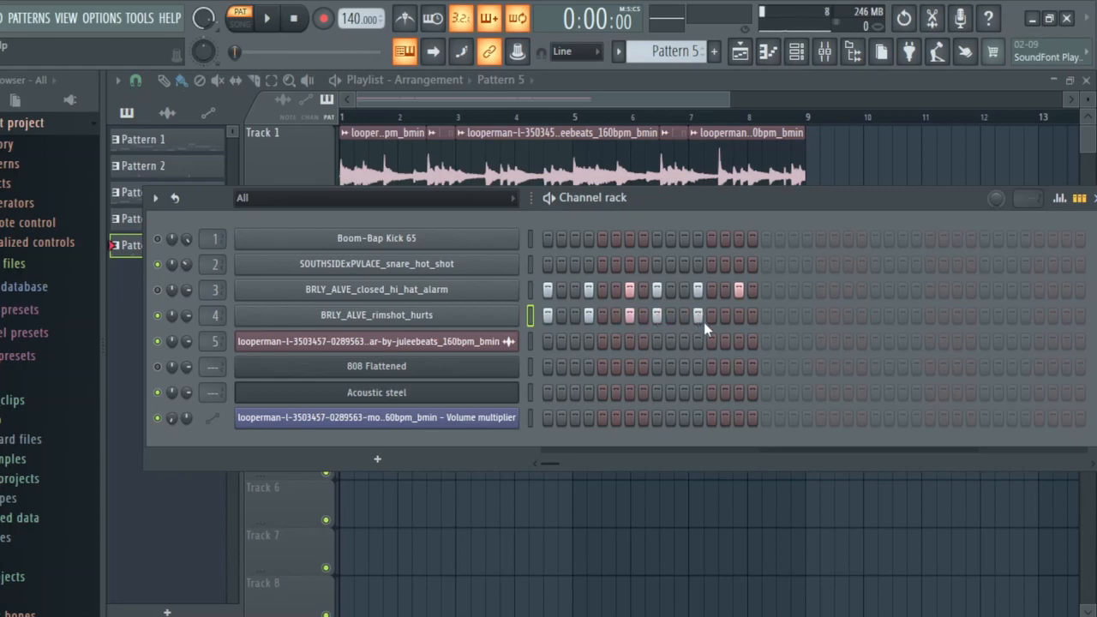
click(739, 315)
click(765, 315)
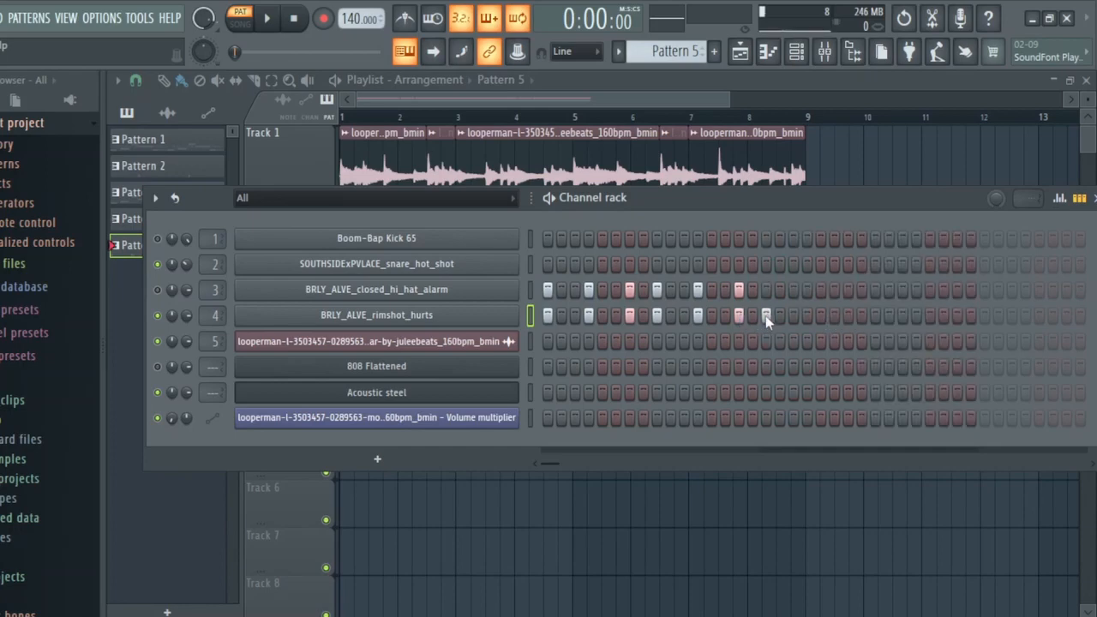
key(ctrl+z)
key(space)
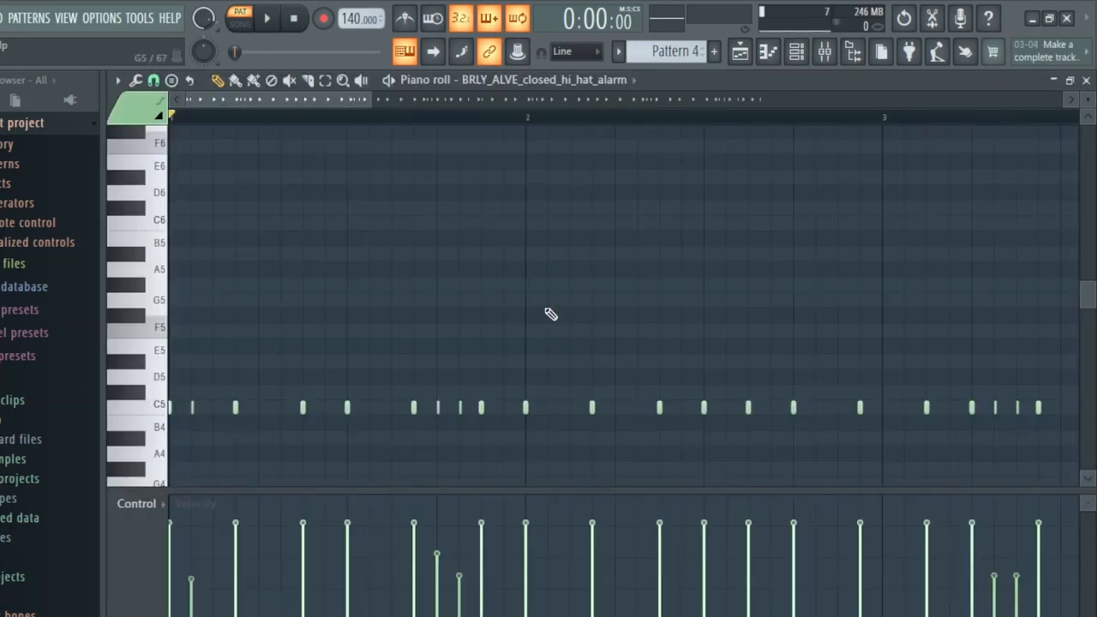
Return to the playlist and play the arrangement of the looperman sample with the Pattern 1 drums
key(F5)
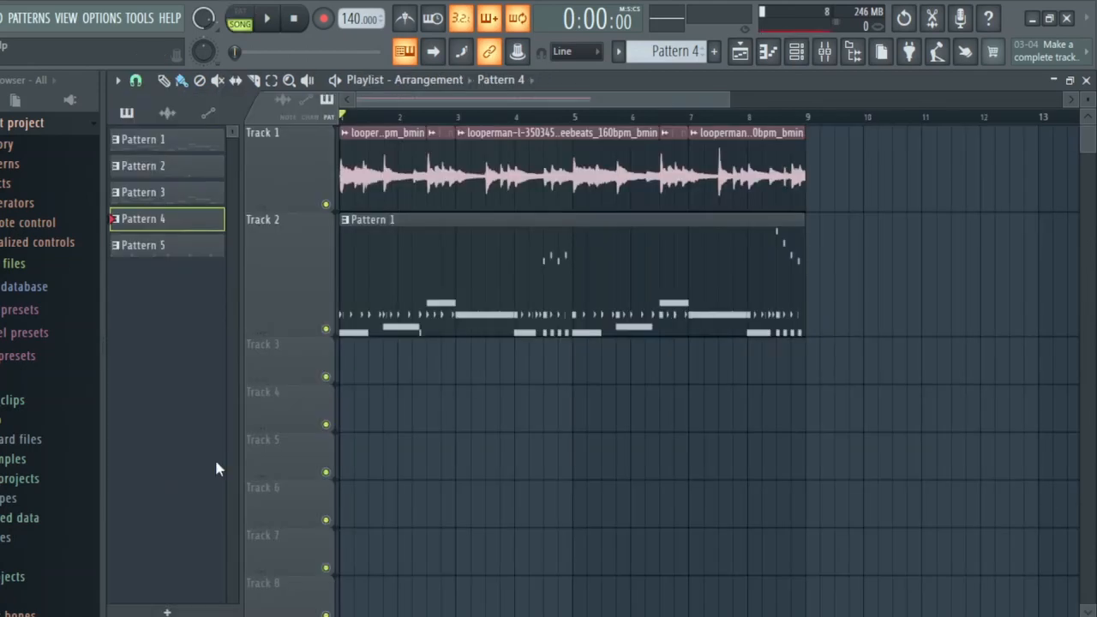
key(space)
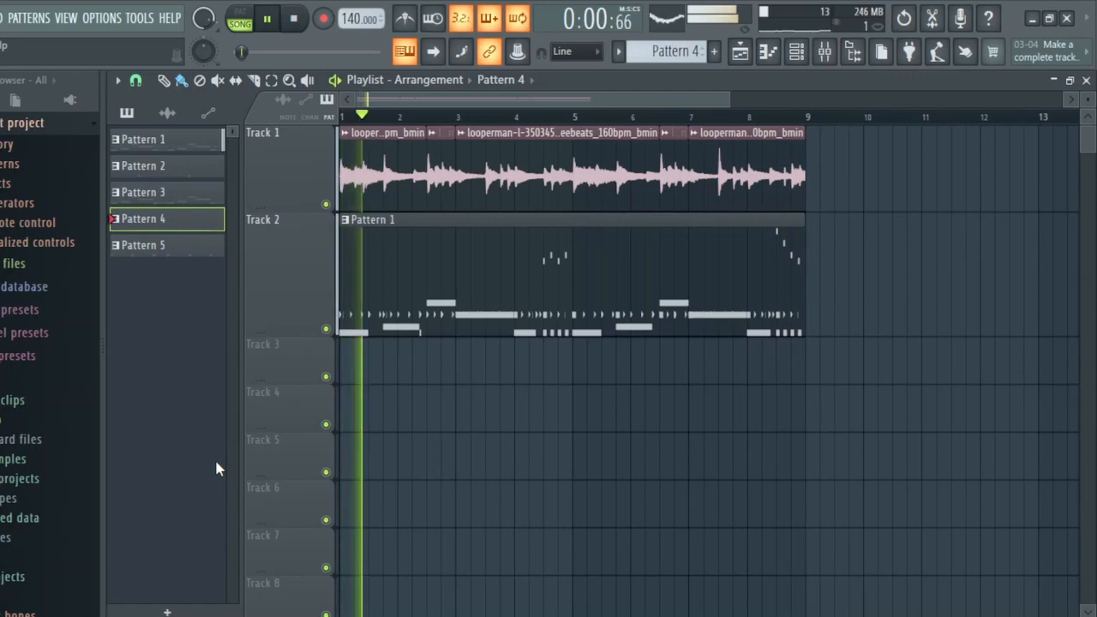
key(space)
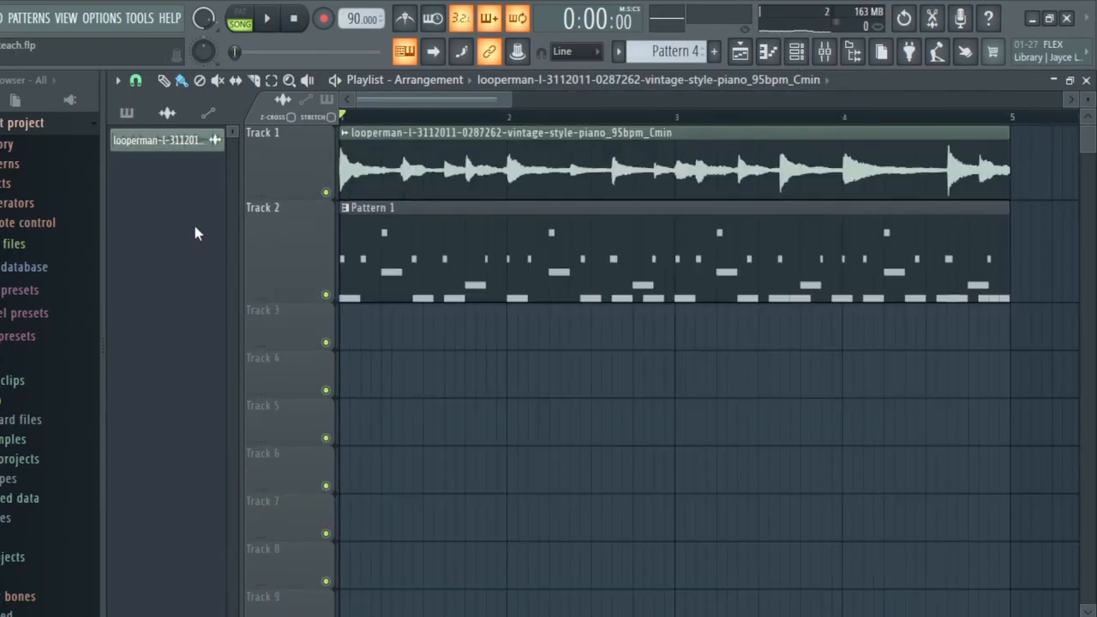
Play the arrangement combining the vintage-style piano loop with the Pattern 1 drums
key(space)
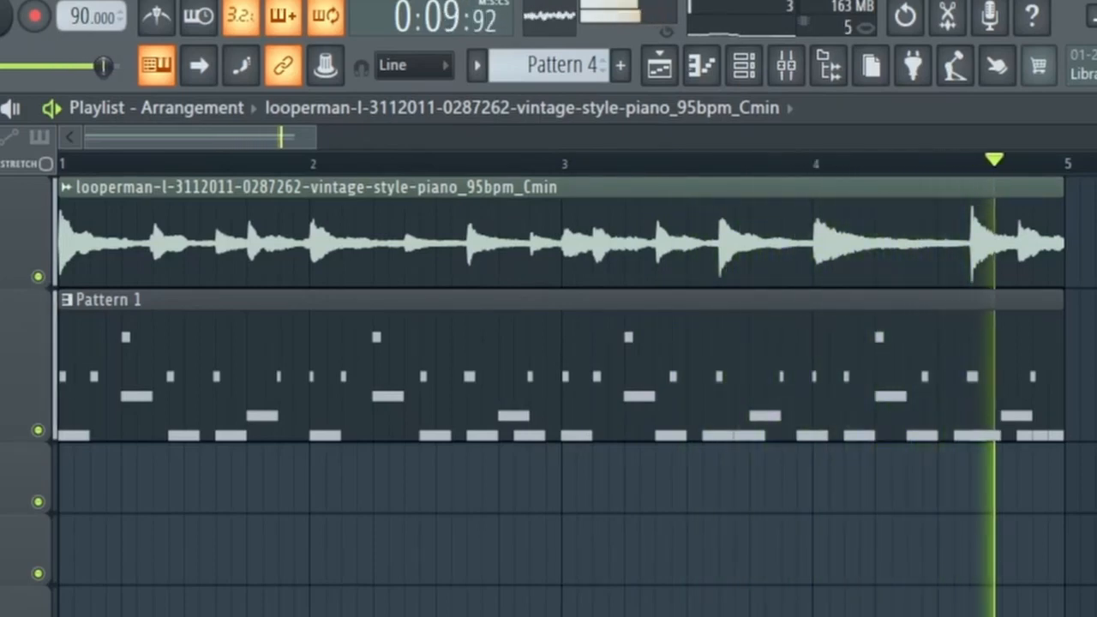
key(space)
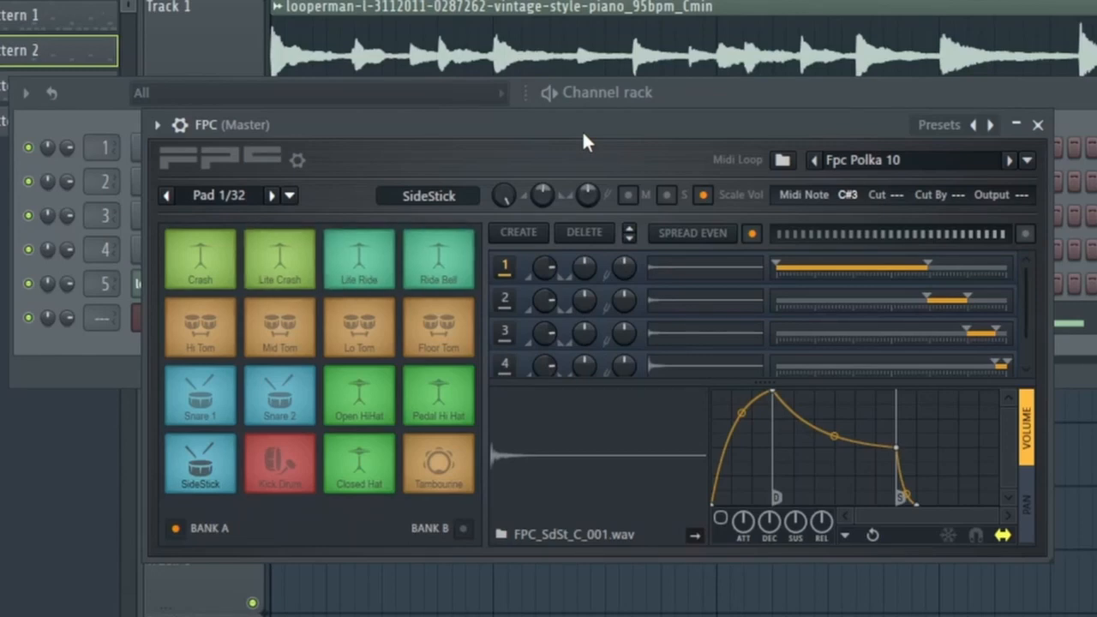
Audition the Snare 1 pad in FPC and find FPC among the drum instruments available for a new channel
click(192, 395)
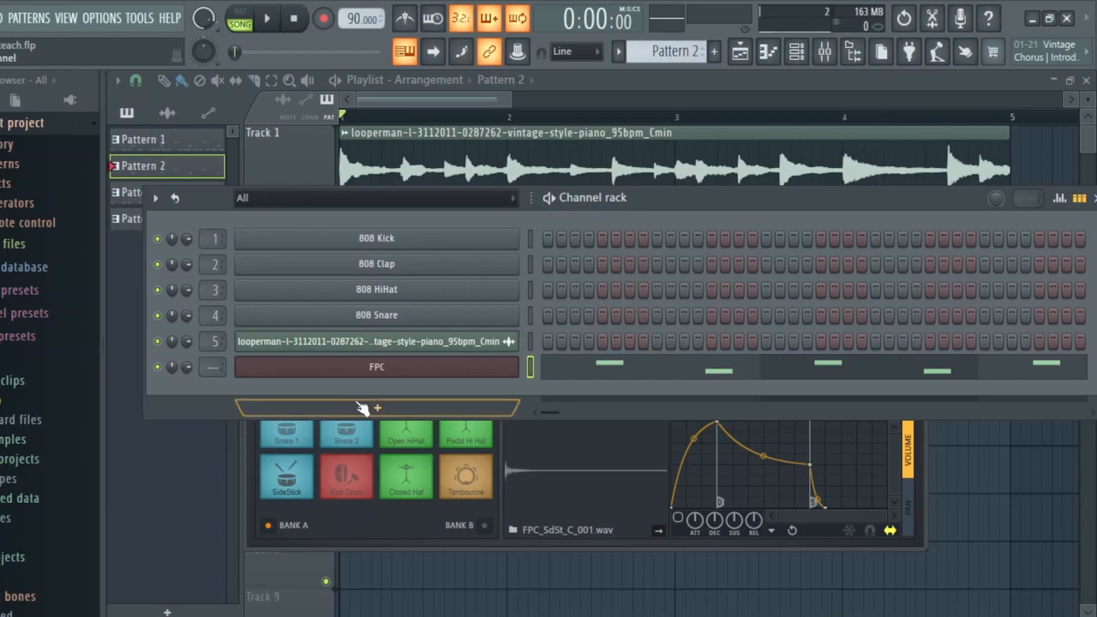
click(377, 407)
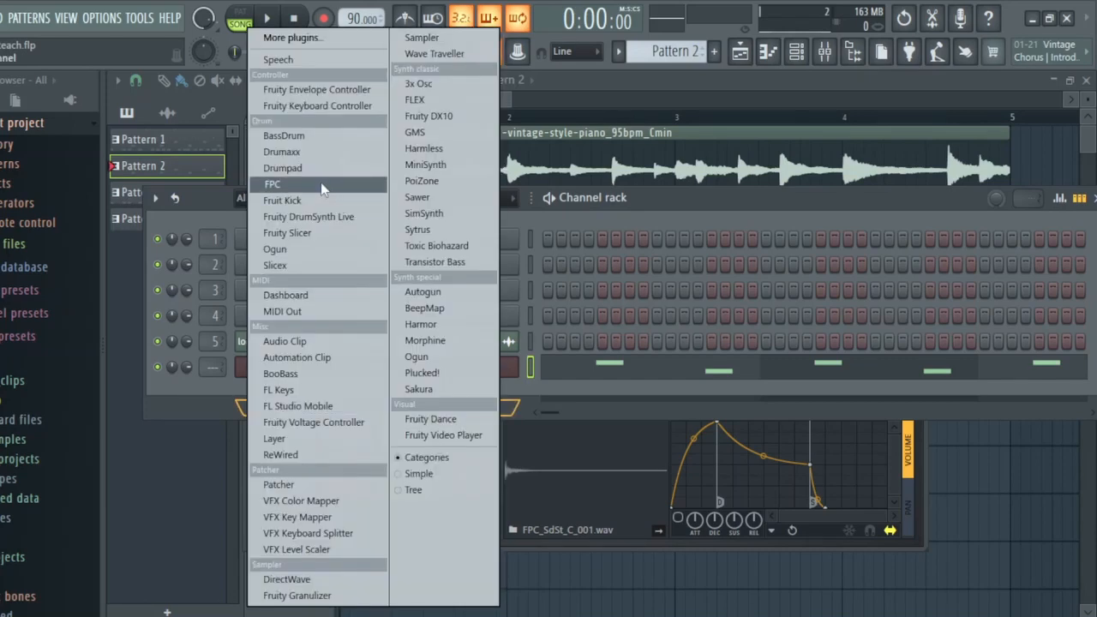
click(323, 188)
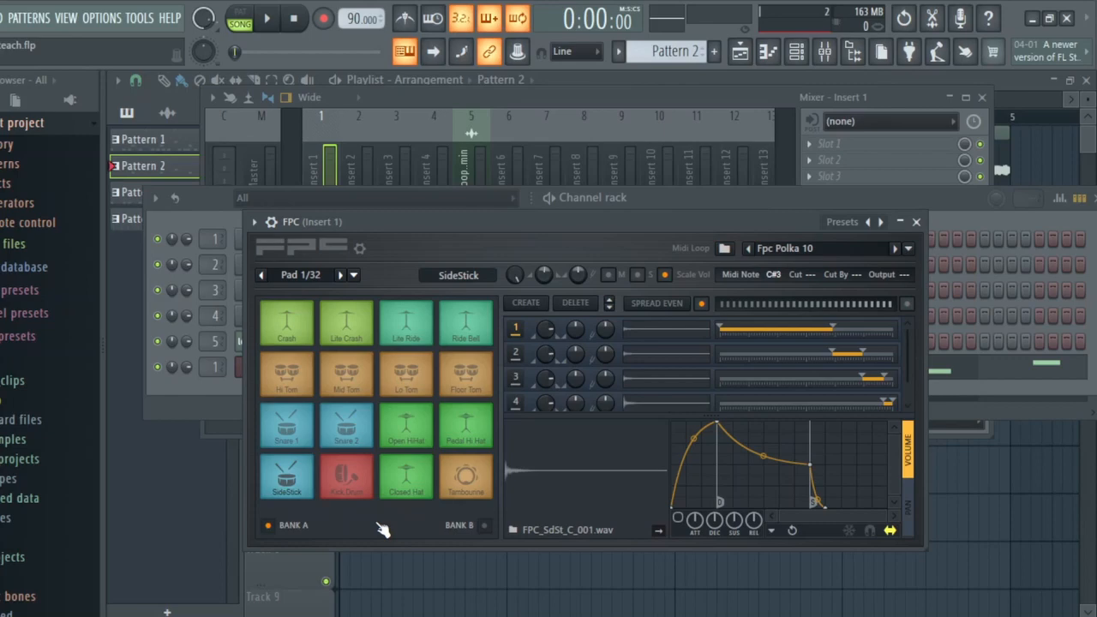
Audition an FPC snare pad again and open Pattern 2's FPC notes in the piano roll
click(201, 406)
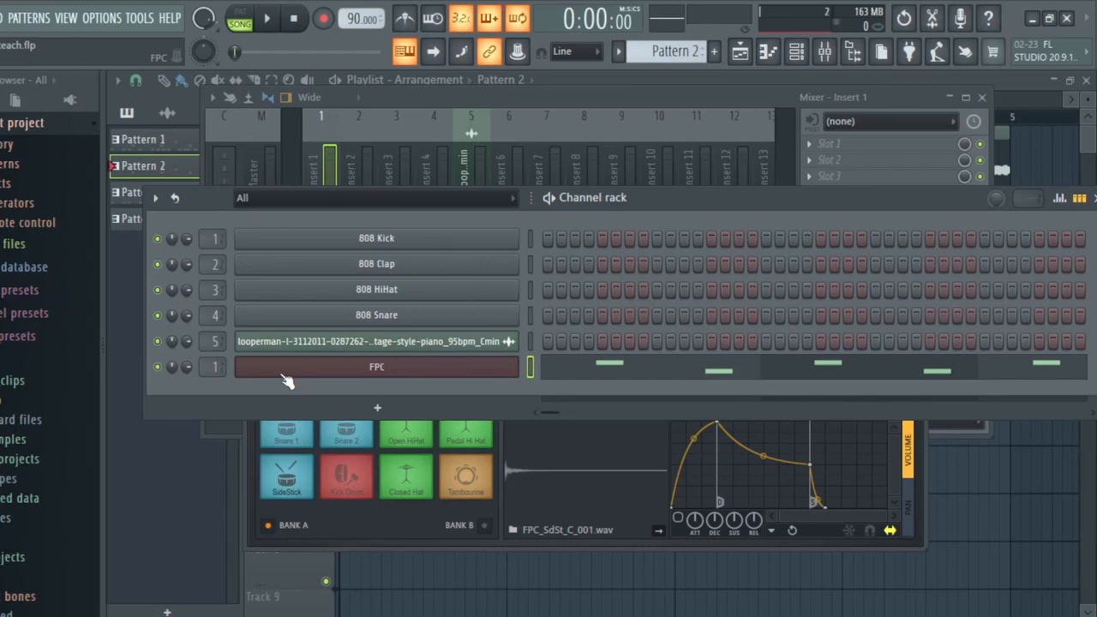
key(F7)
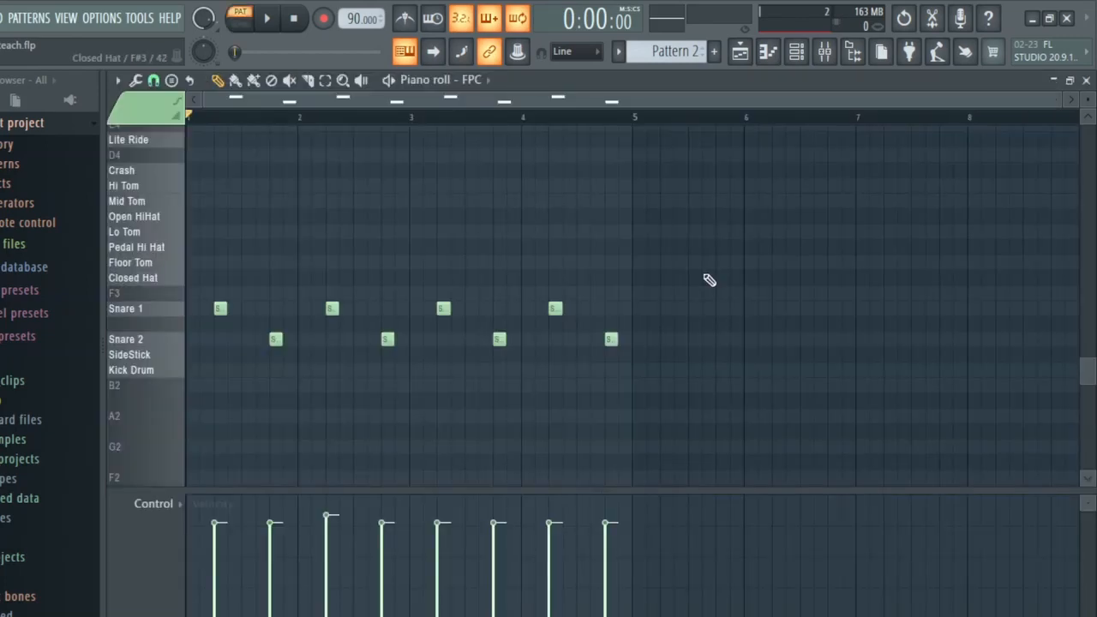
Play back Pattern 2's alternating Snare 1 and Snare 2 notes in the FPC piano roll
key(space)
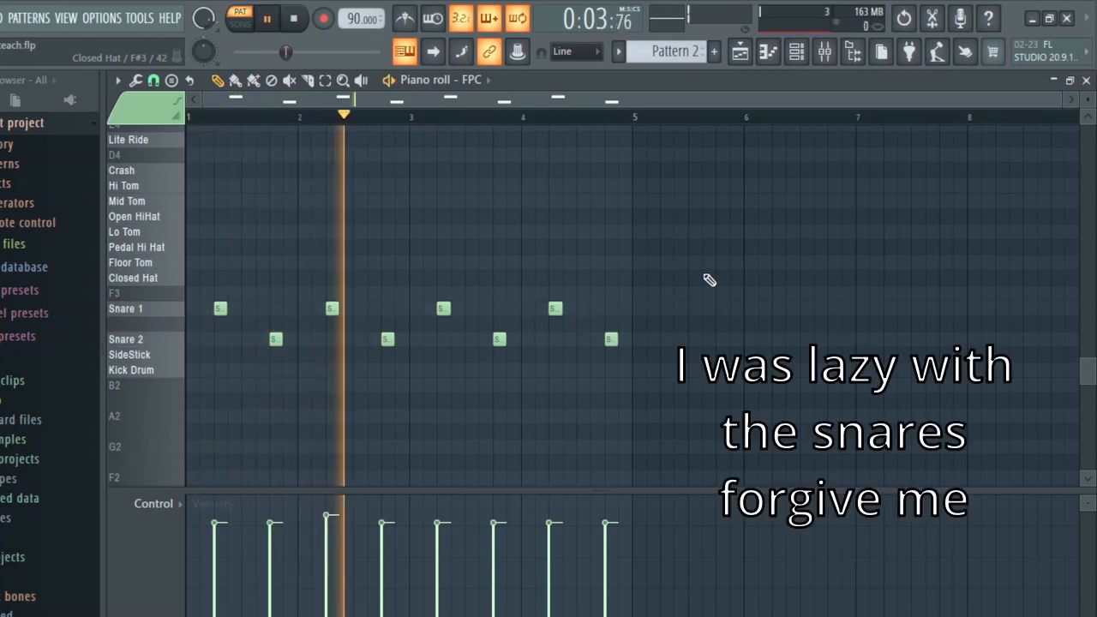
key(space)
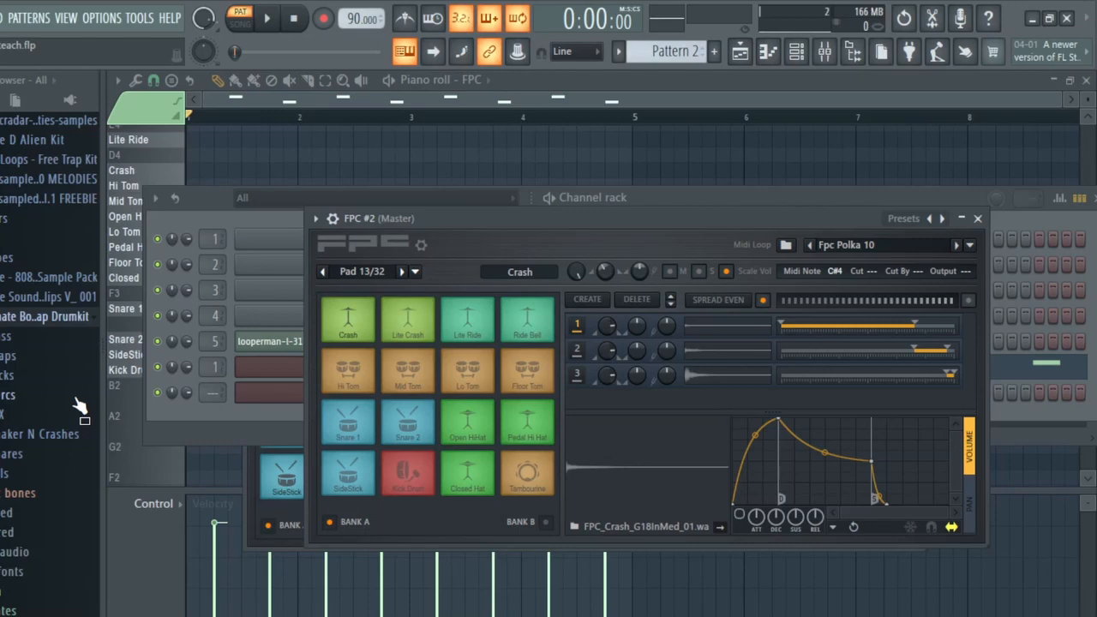
Add the Boom-Bap Hat CL 67 sample as a layer on FPC's Closed Hat pad and audition the pad
click(474, 493)
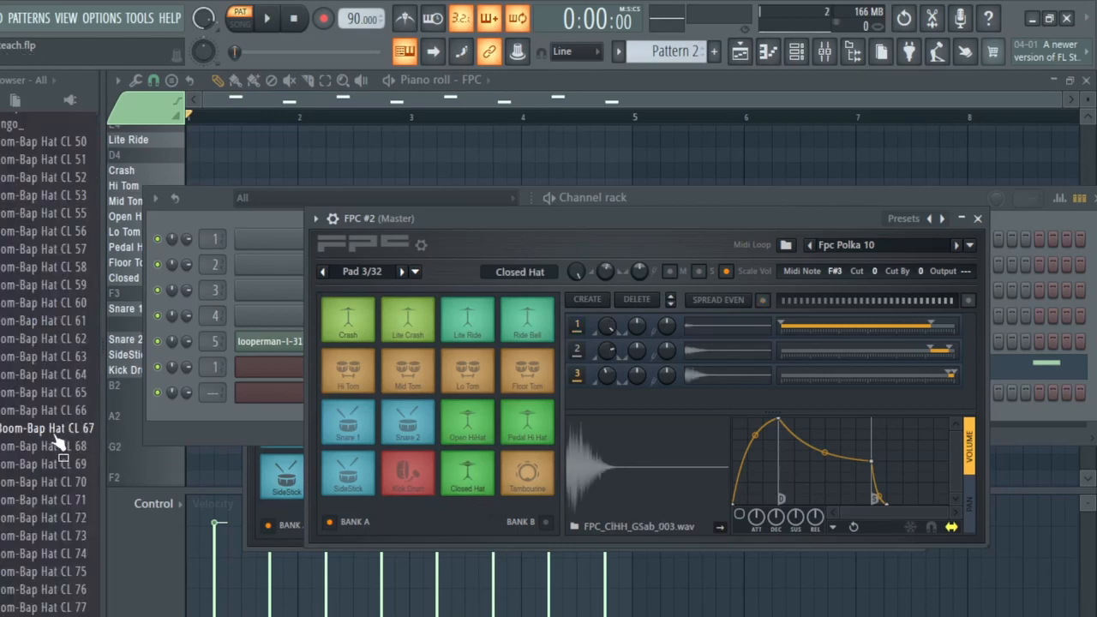
drag(54, 442, 724, 395)
drag(71, 431, 693, 403)
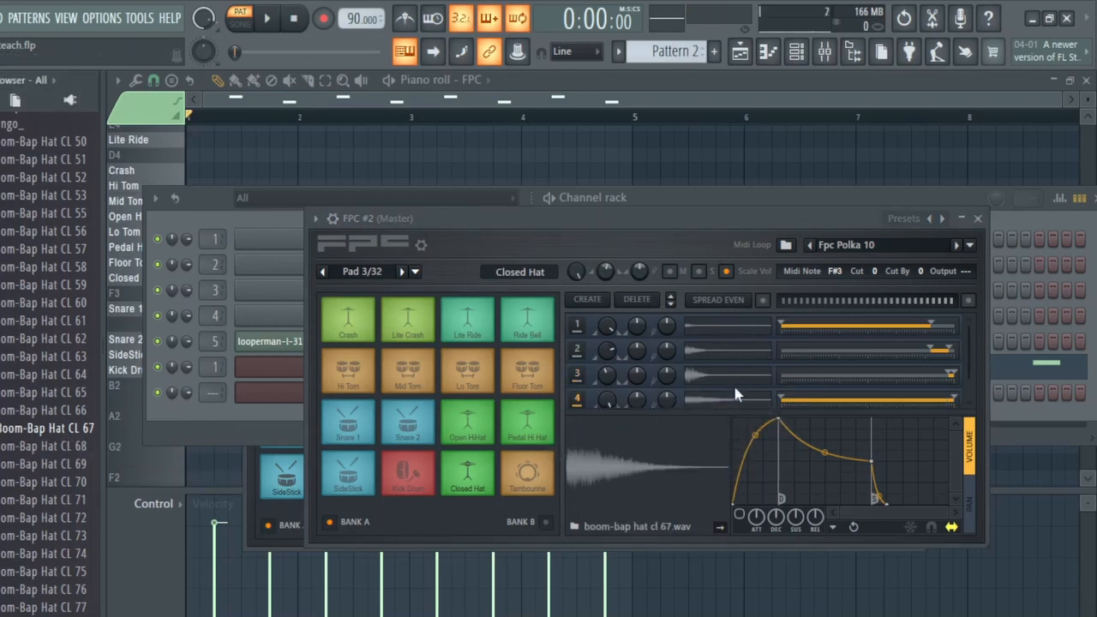
click(471, 494)
click(471, 494)
click(471, 494)
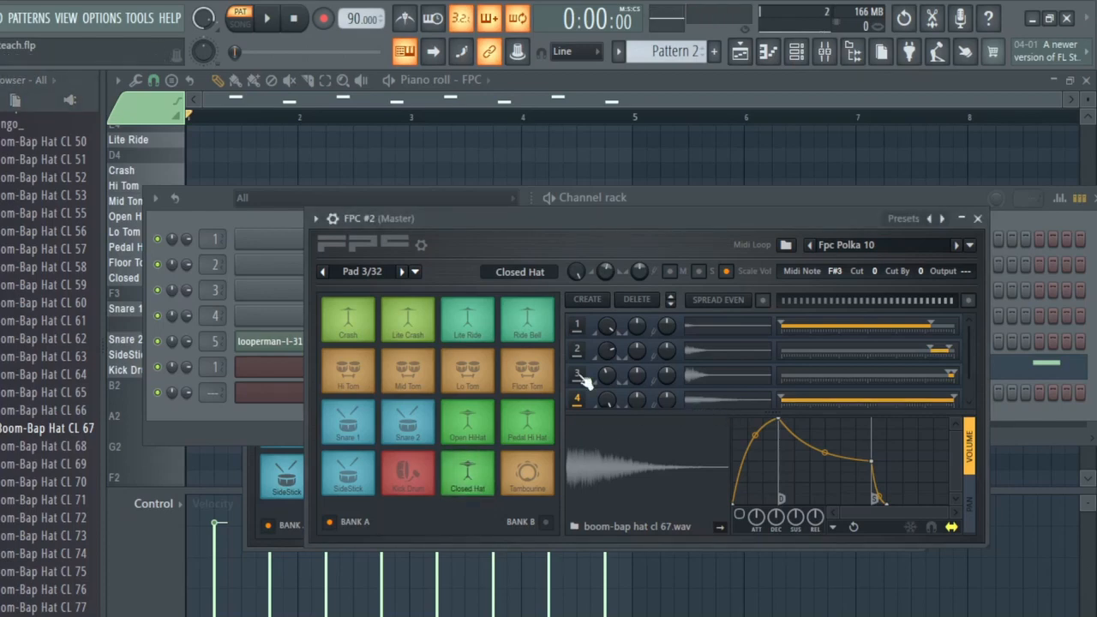
Delete the Closed Hat pad's three original layers, keeping only the boom-bap hat sample, and audition the pad
click(641, 300)
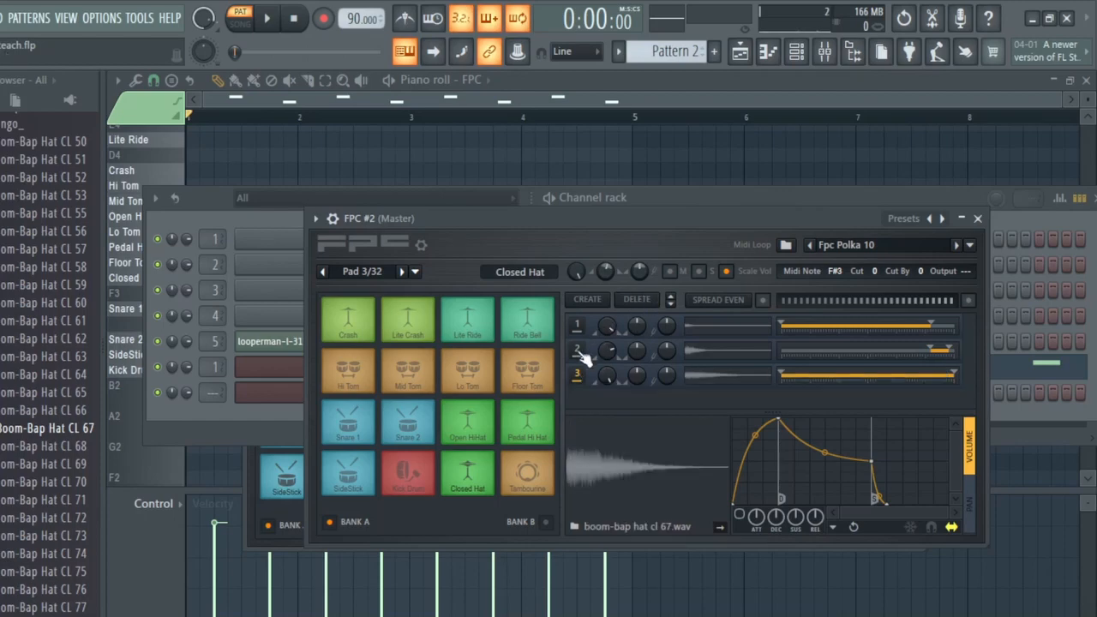
click(579, 351)
click(636, 300)
click(579, 327)
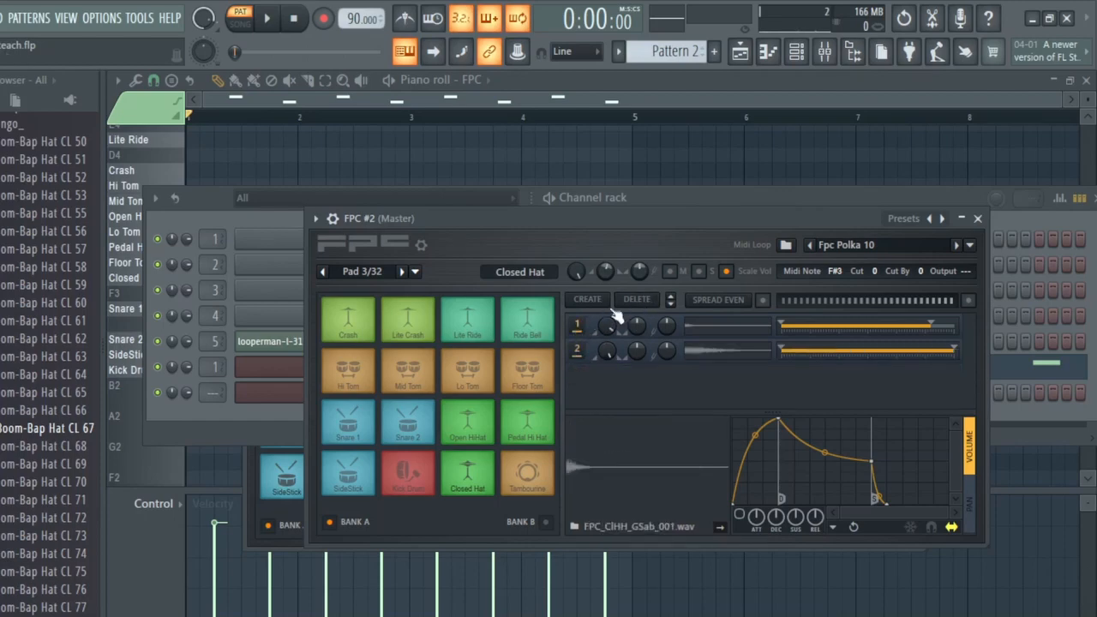
click(637, 299)
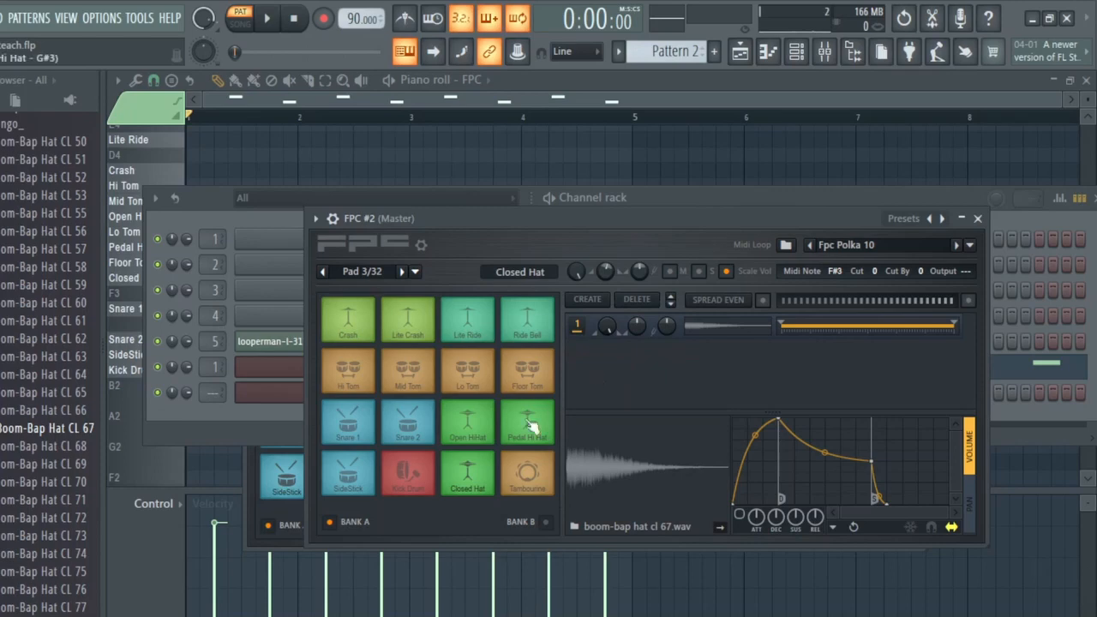
click(472, 483)
click(473, 485)
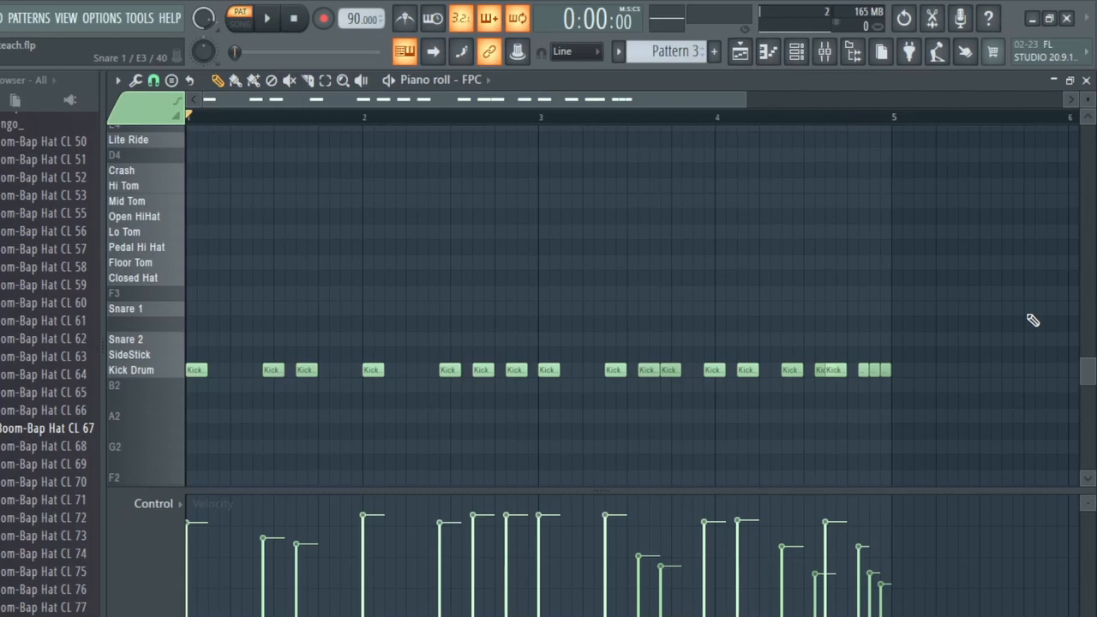
Play back Pattern 3's kick drum notes and Pattern 4's open and closed hi-hat notes in the piano roll
key(space)
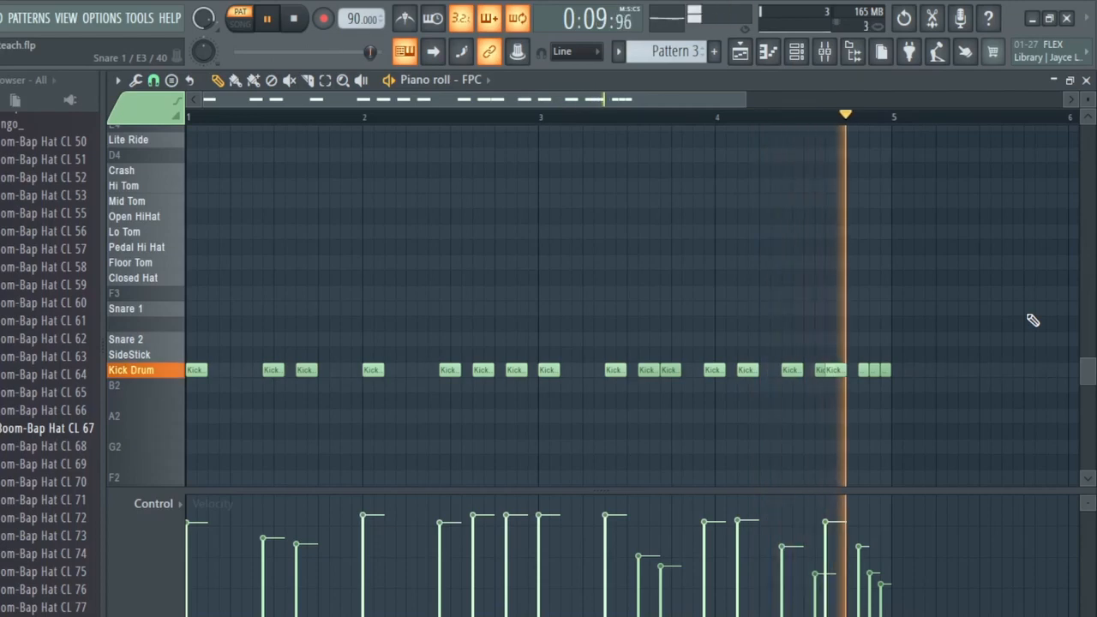
key(space)
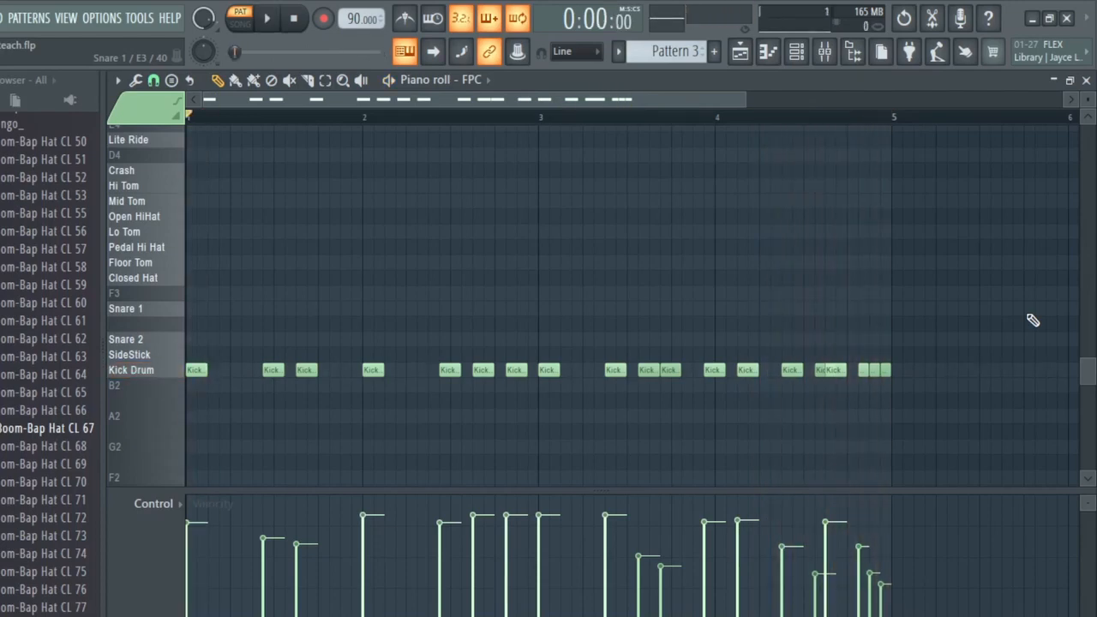
key(KP_Add)
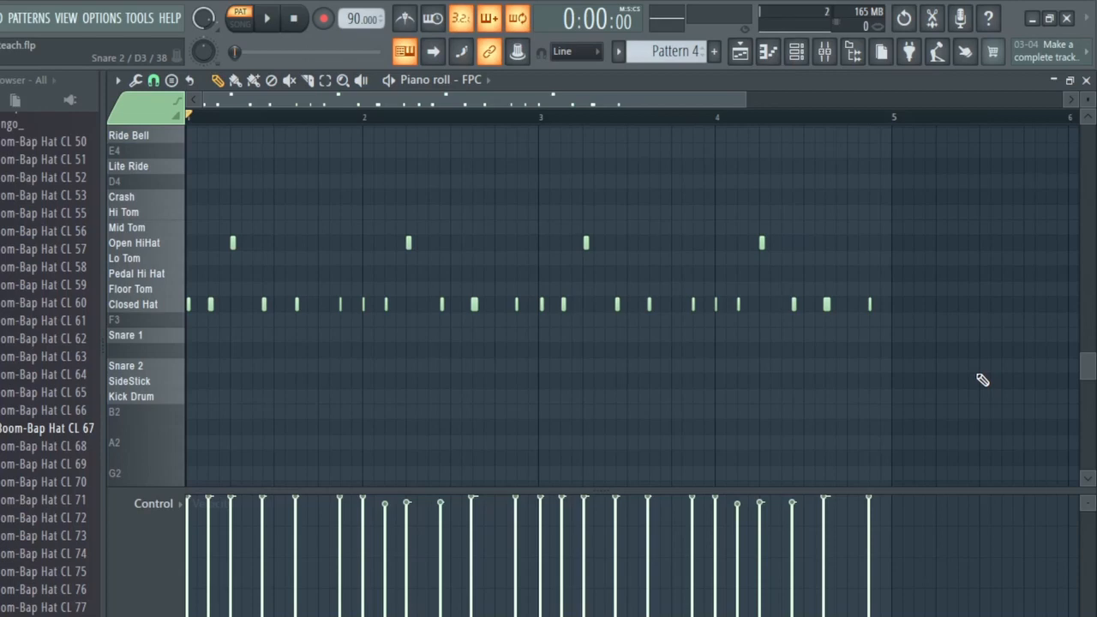
key(space)
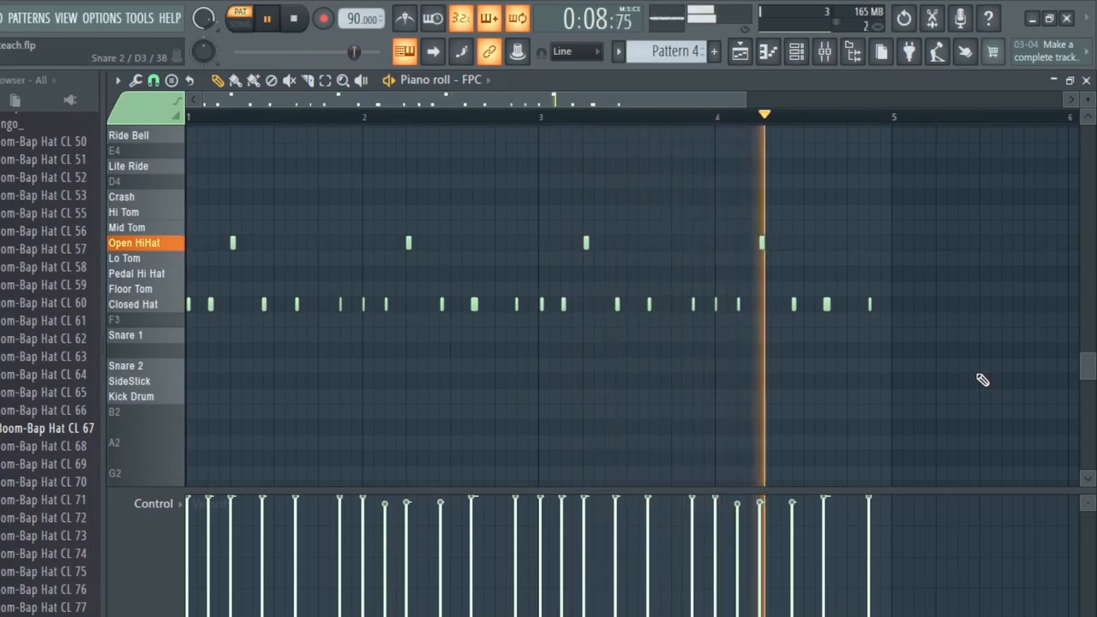
key(space)
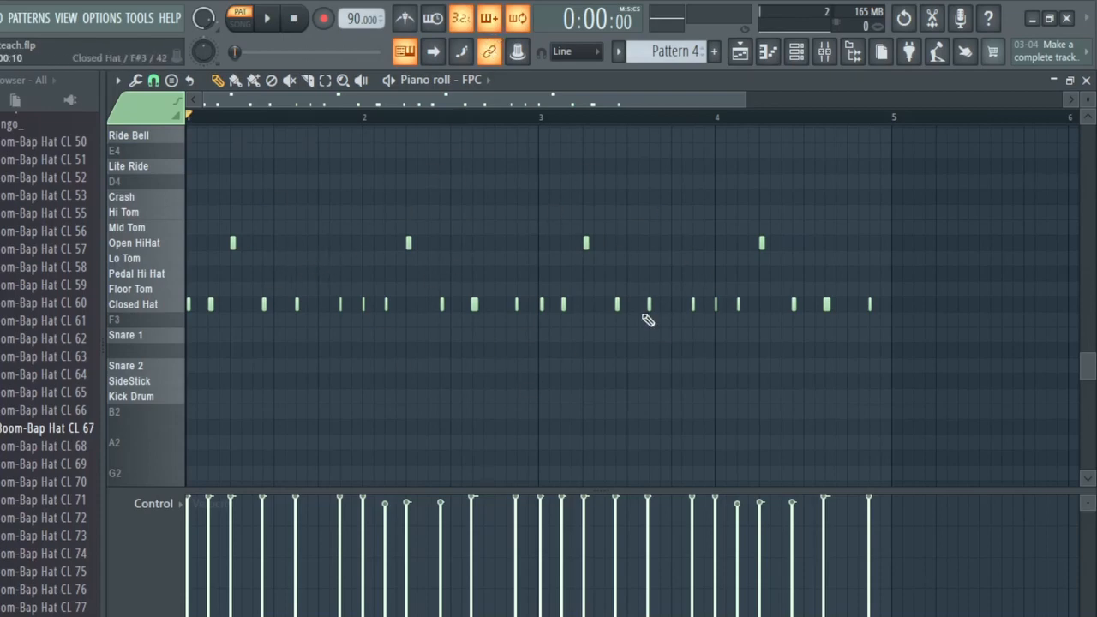
Turn off overdub mode and arm recording for notes and automation
click(495, 26)
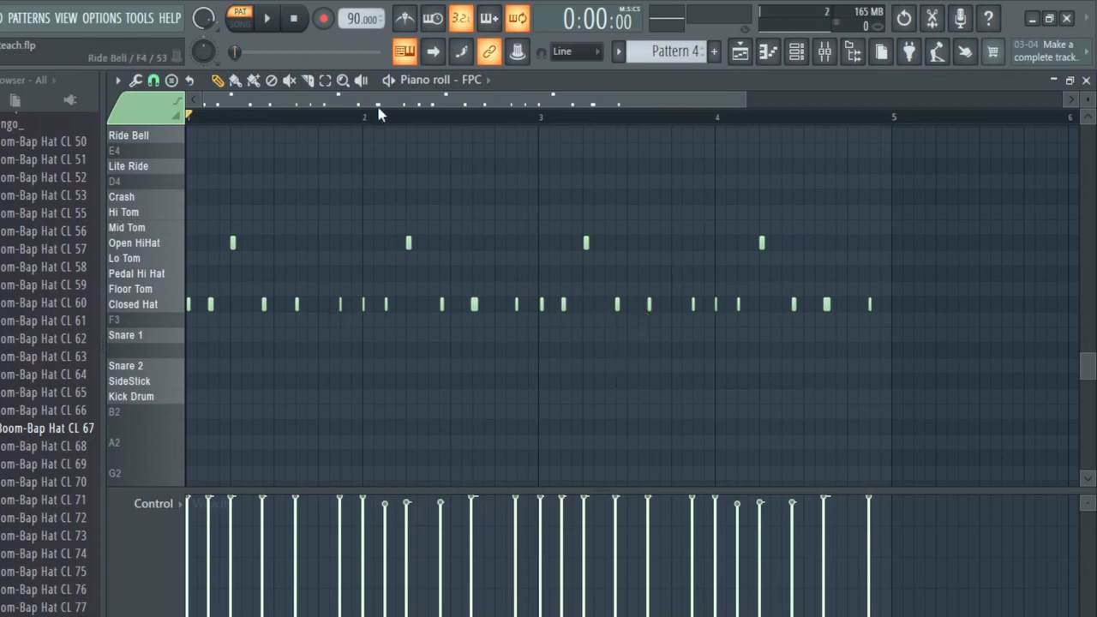
click(323, 18)
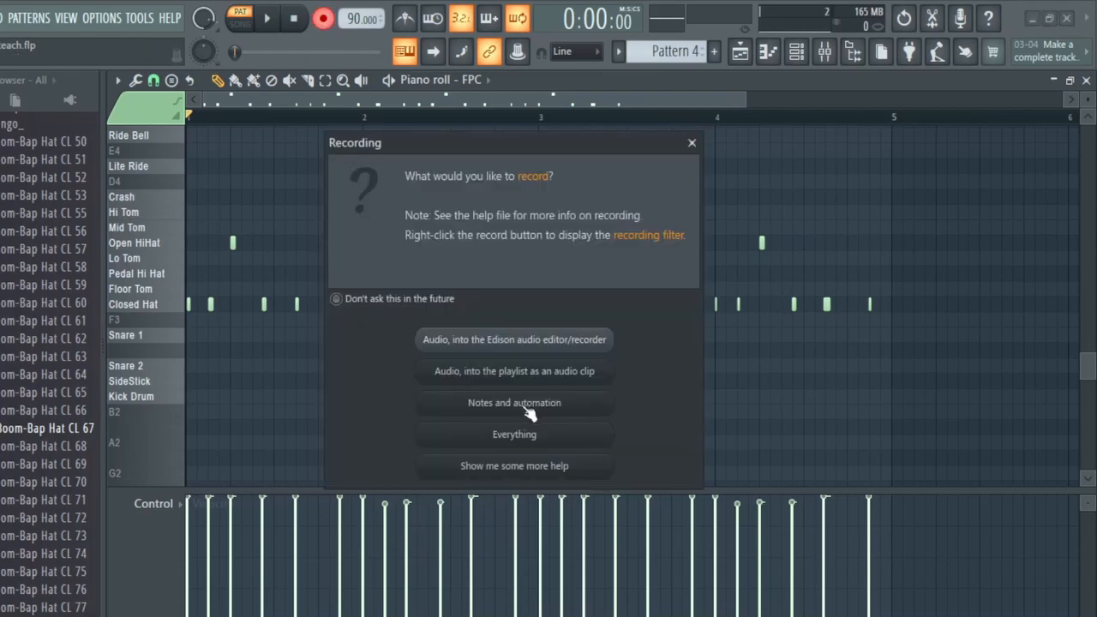
click(529, 404)
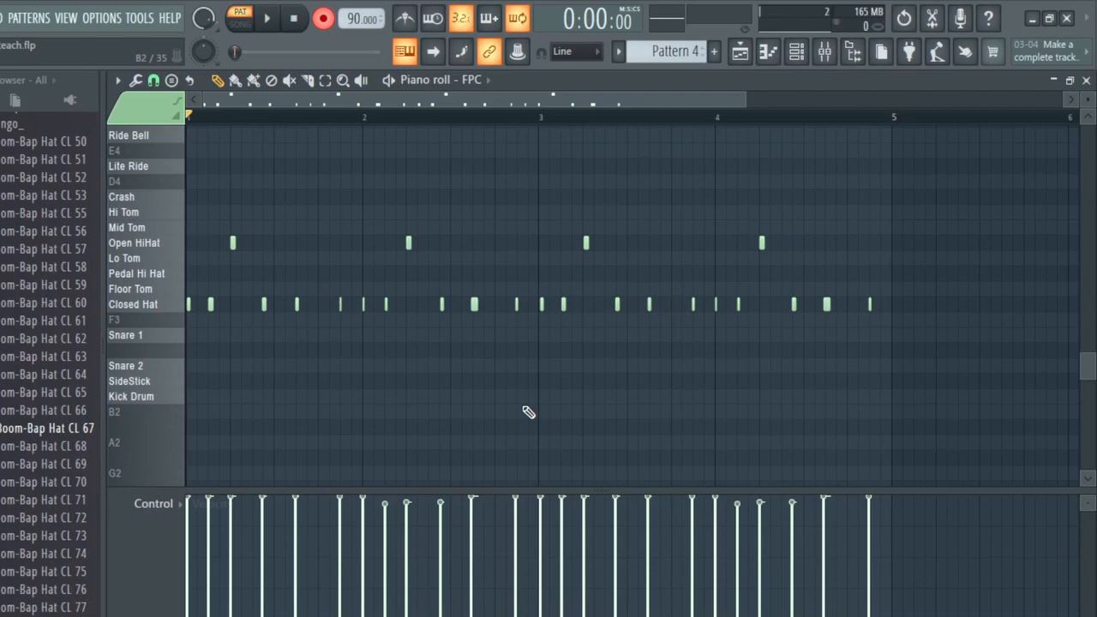
Record a few live FPC notes into the first bars of Pattern 4 with the typing keyboard
key(space)
key(c)
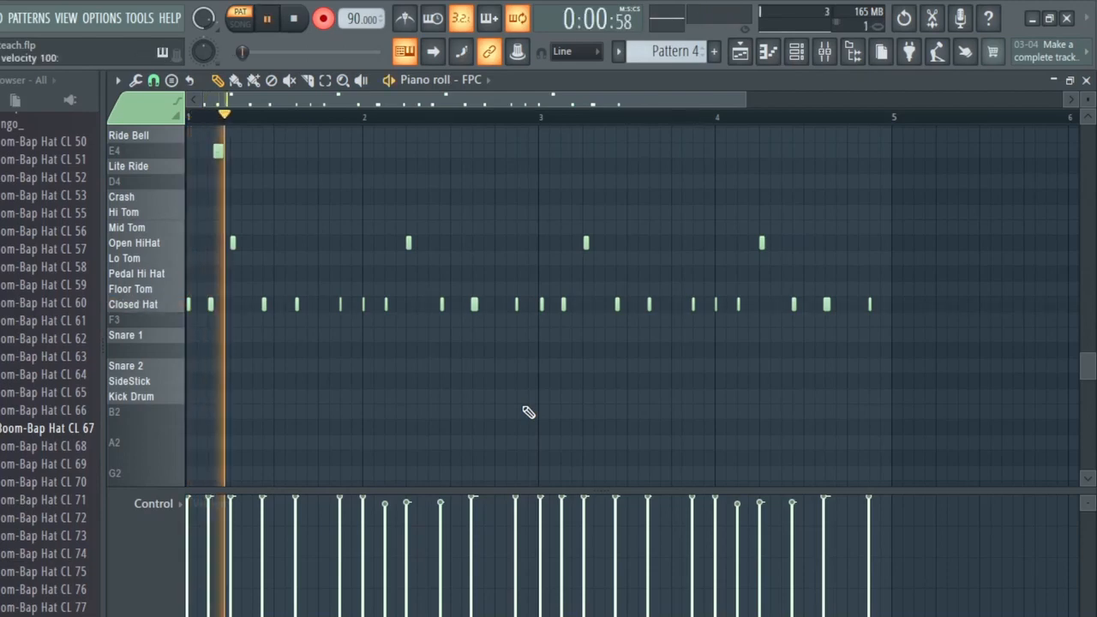
key(v)
key(v)
key(space)
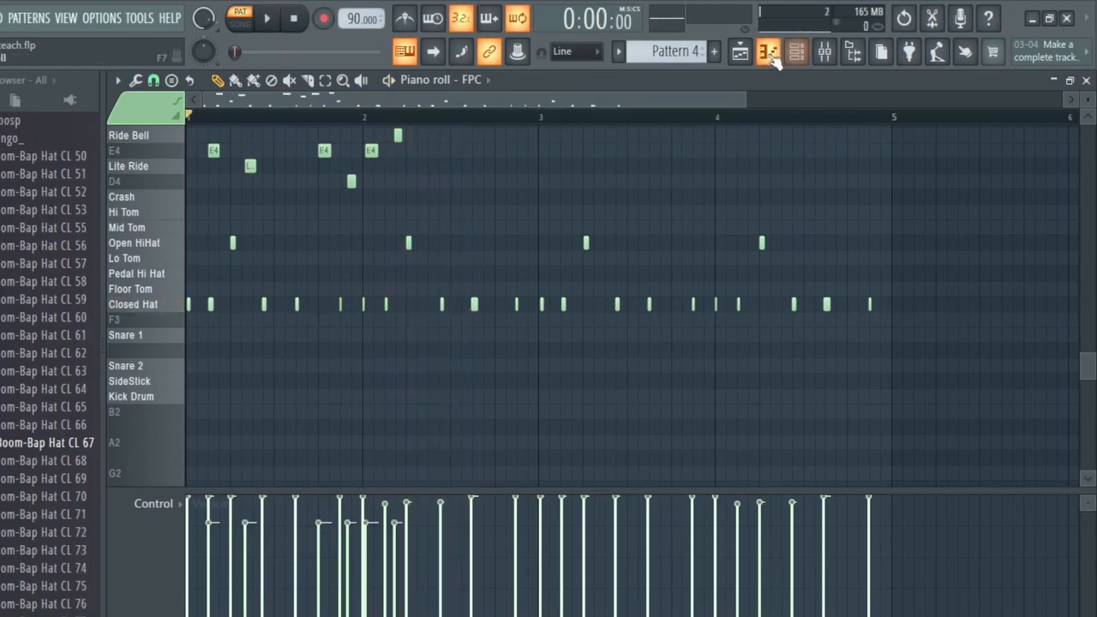
Return to the playlist and play the vintage-style piano loop together with the Pattern 1 drums
click(739, 51)
key(space)
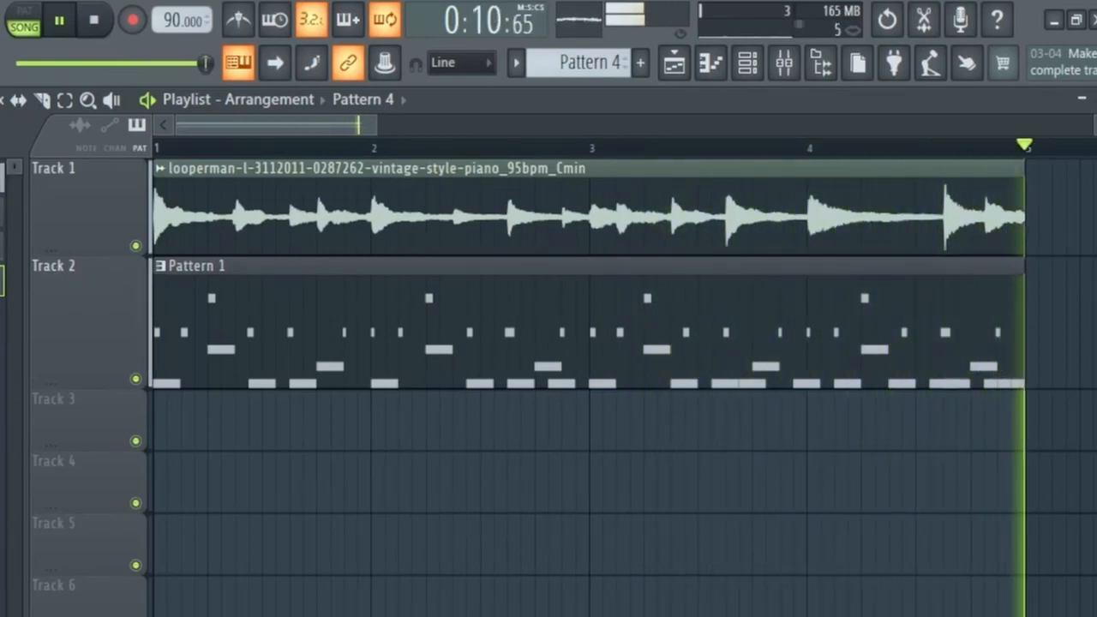
key(space)
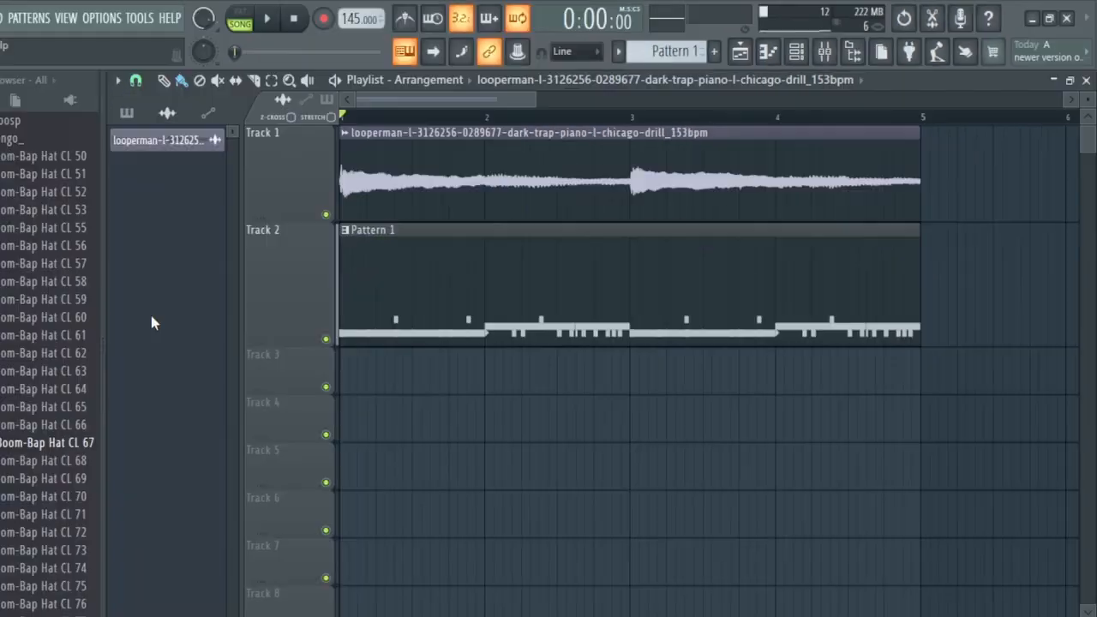
Show the dark trap piano project's channel rack and play Pattern 2's 808 Kick notes in the piano roll
click(796, 53)
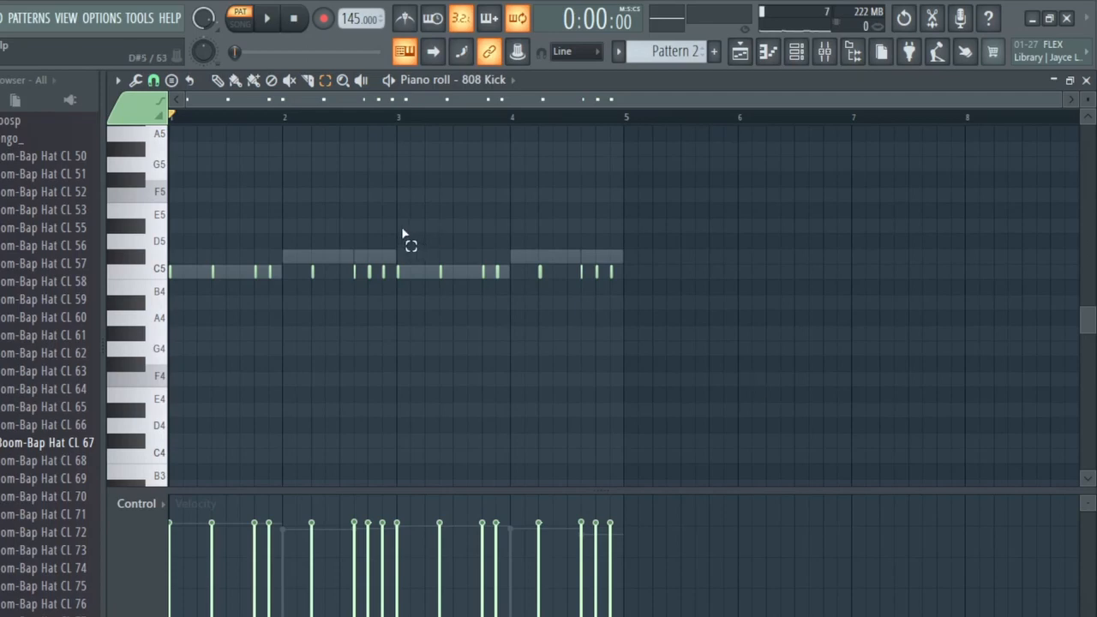
scroll(404, 421, up, 2)
key(space)
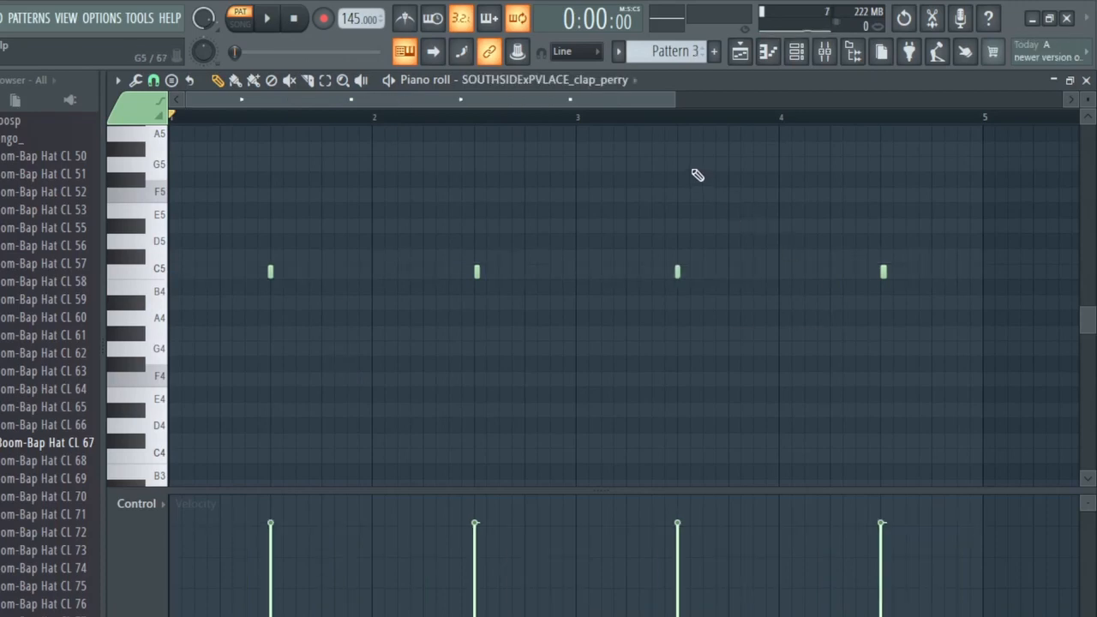
Play Pattern 3's clap notes against the metronome in the piano roll
scroll(698, 175, down, 1)
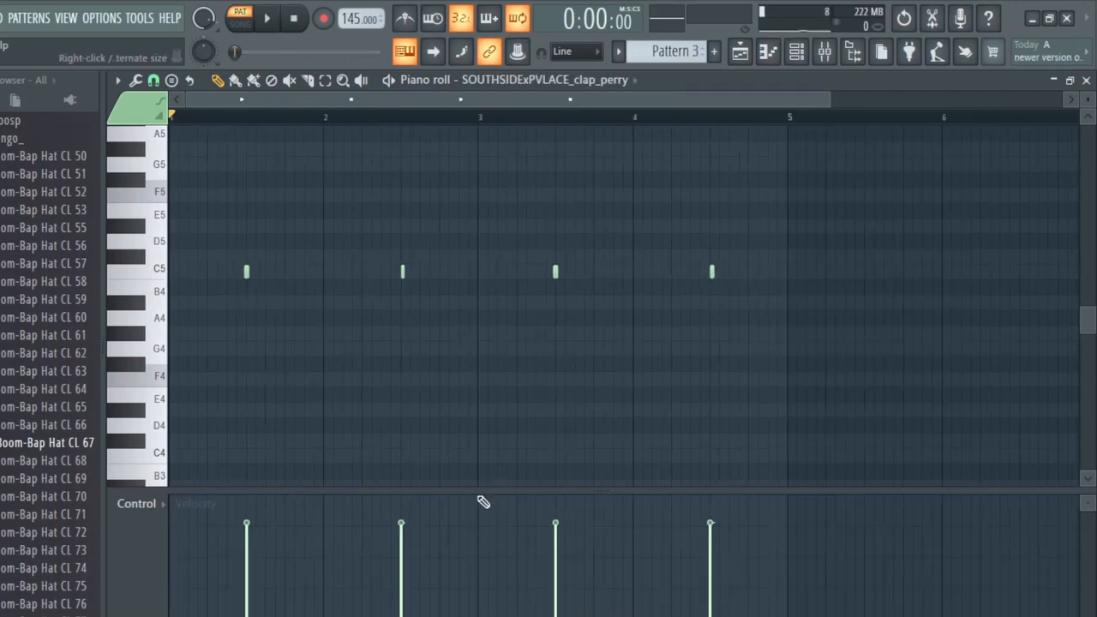
scroll(342, 449, up, 1)
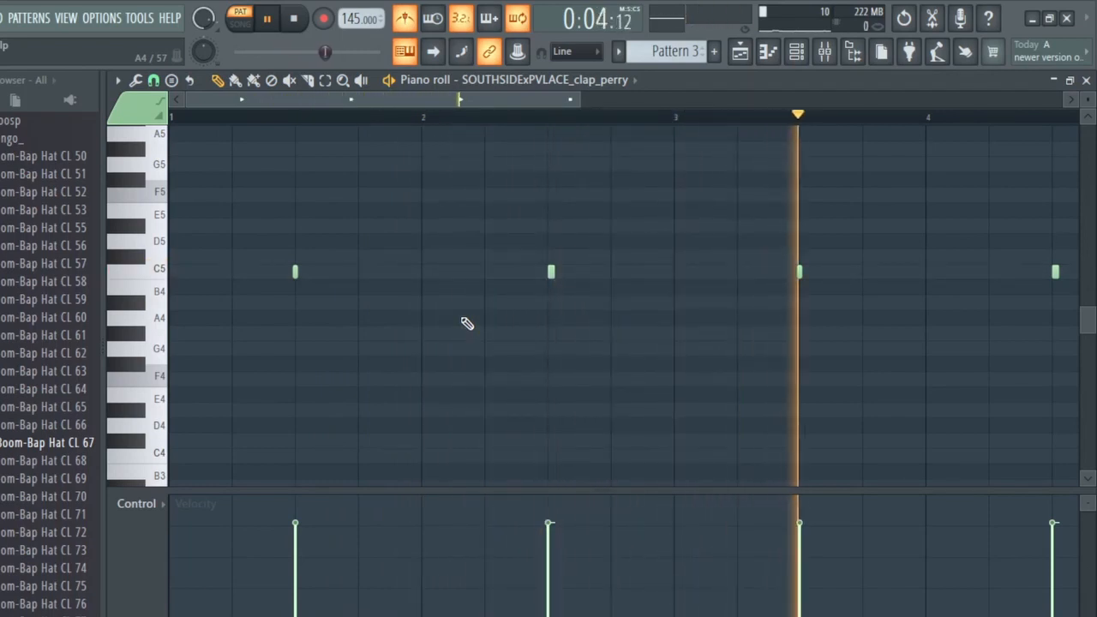
key(space)
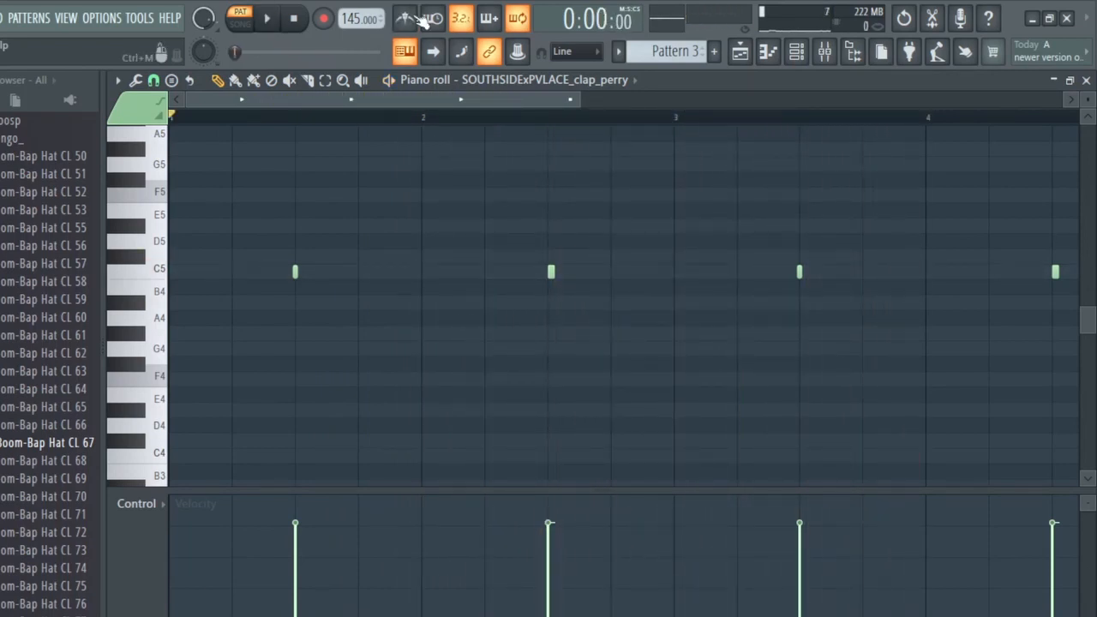